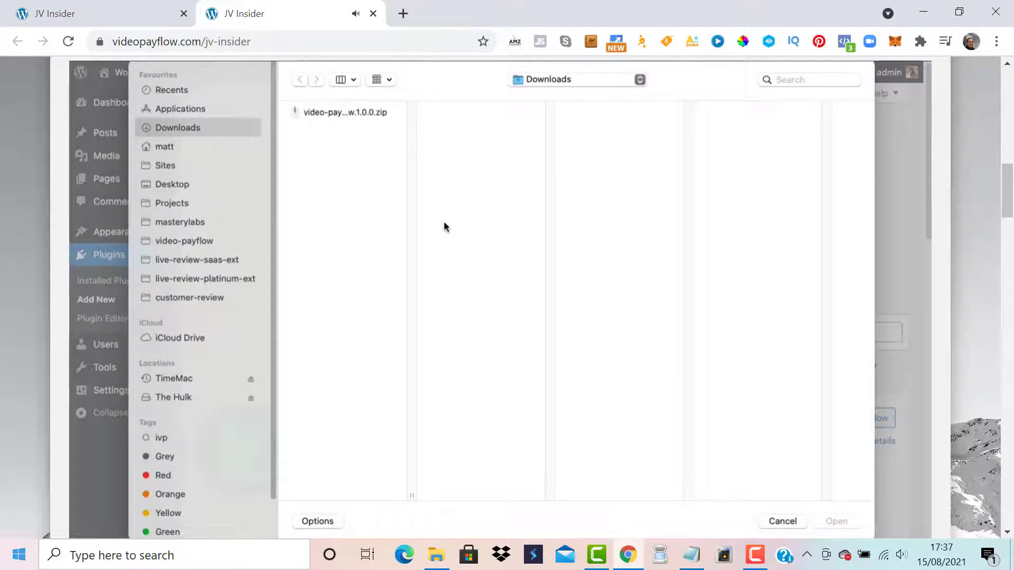
- Upload video-payflow.1.0.0.zip as a new WordPress plugin, install it and activate it
click(349, 113)
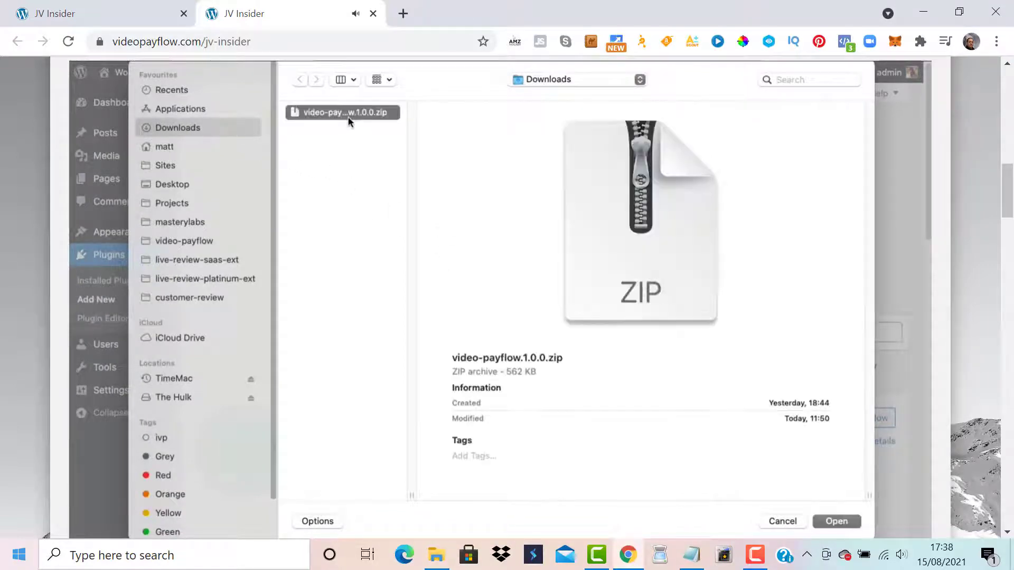
click(837, 521)
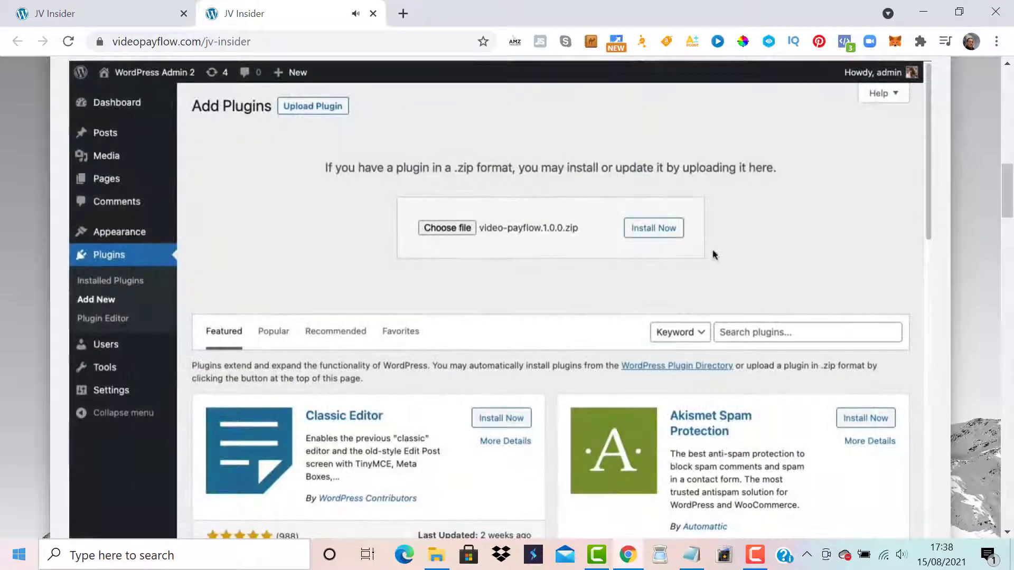
click(672, 234)
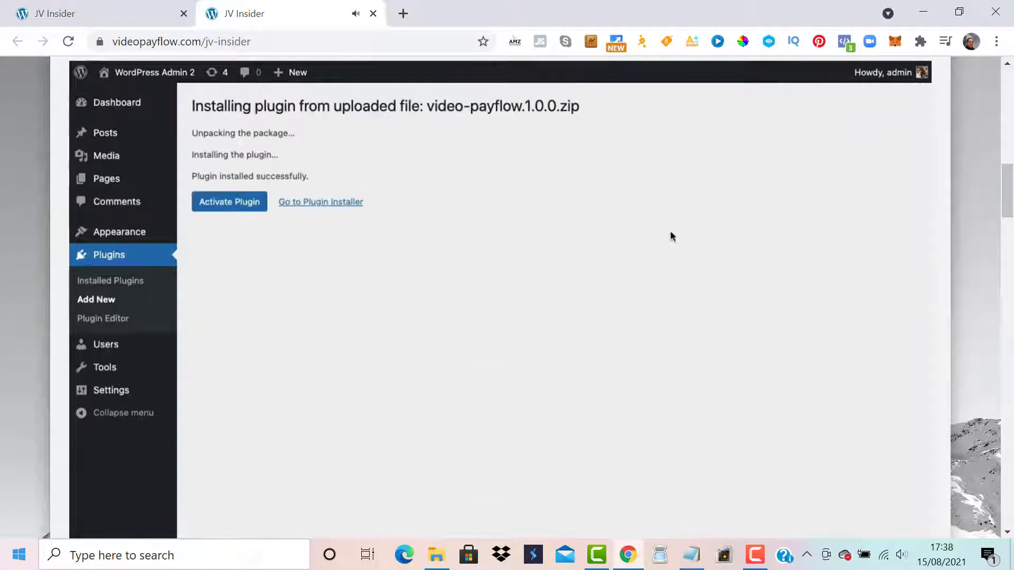
click(228, 210)
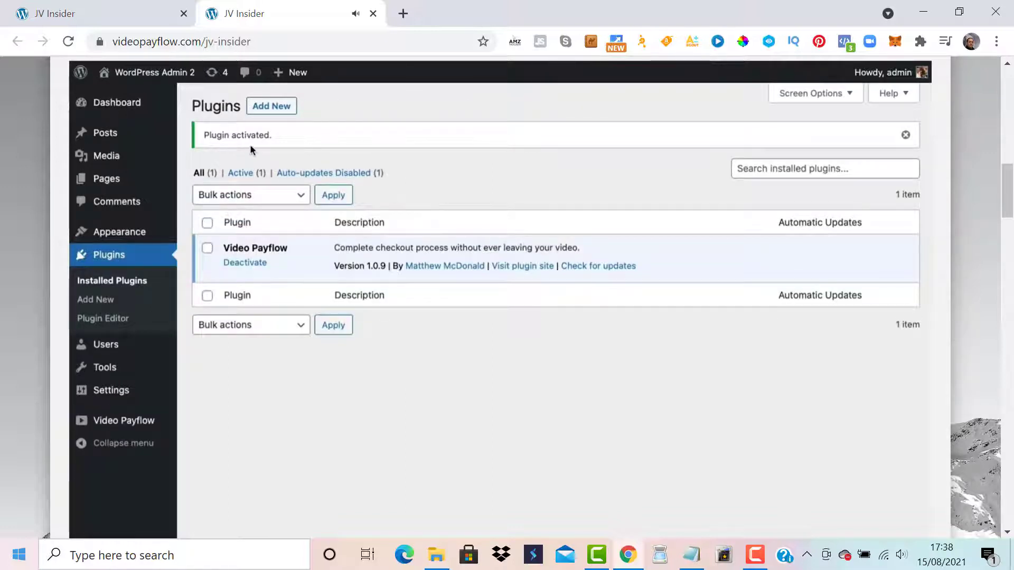
- Open the Video Payflow plugin in the WordPress admin and submit its license activation form
click(125, 422)
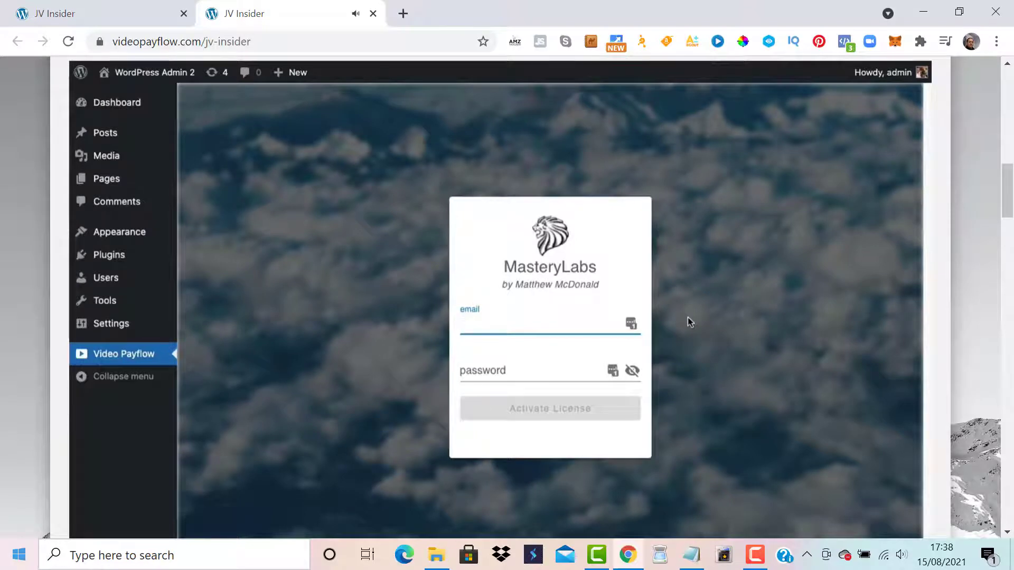
click(602, 414)
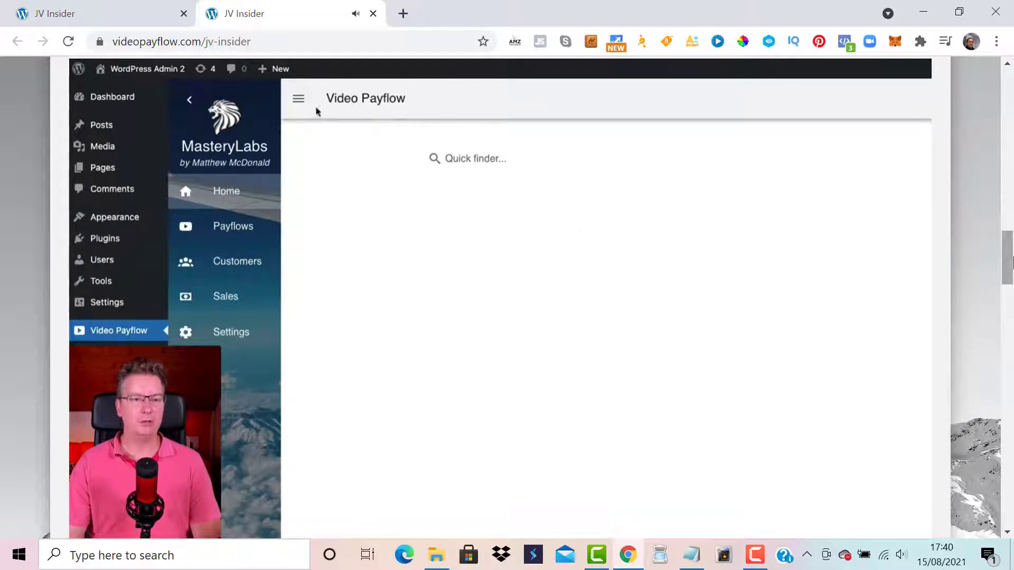
- Collapse and reopen the plugin's navigation sidebar, and hide the WordPress admin menu beside it
click(299, 99)
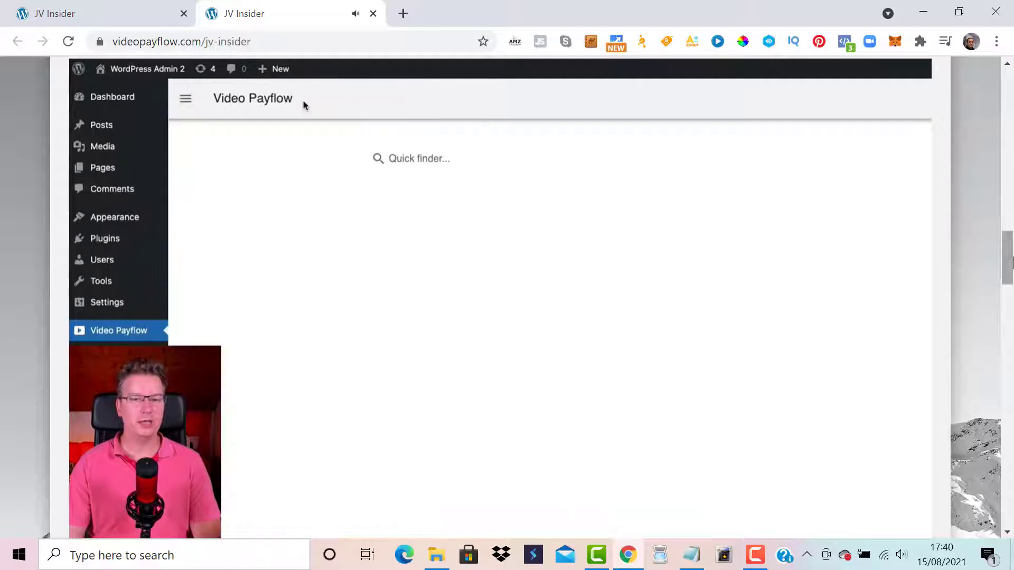
click(186, 99)
click(191, 102)
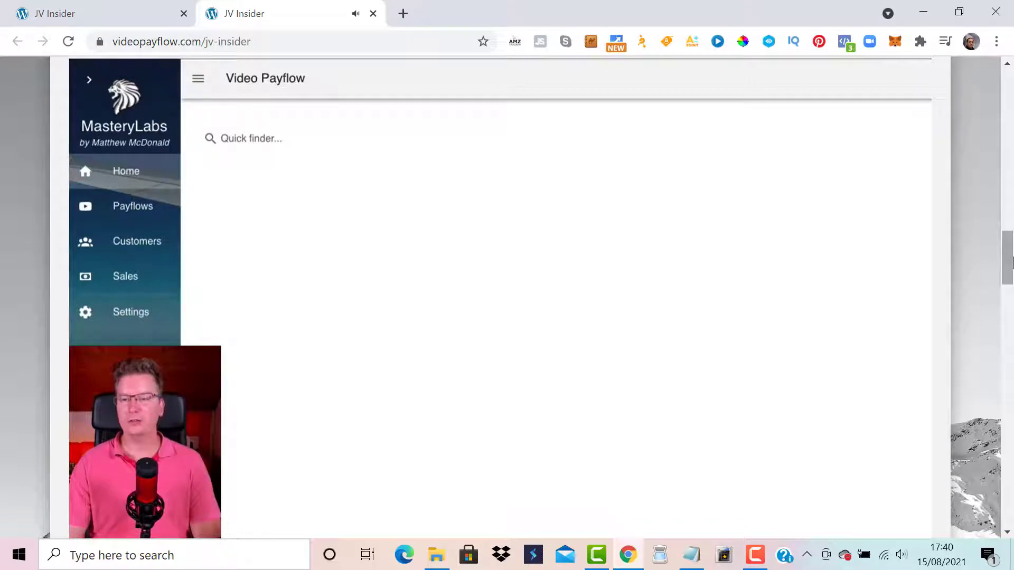
- View the account's license options, open the Update License form and close it without entering anything
click(890, 116)
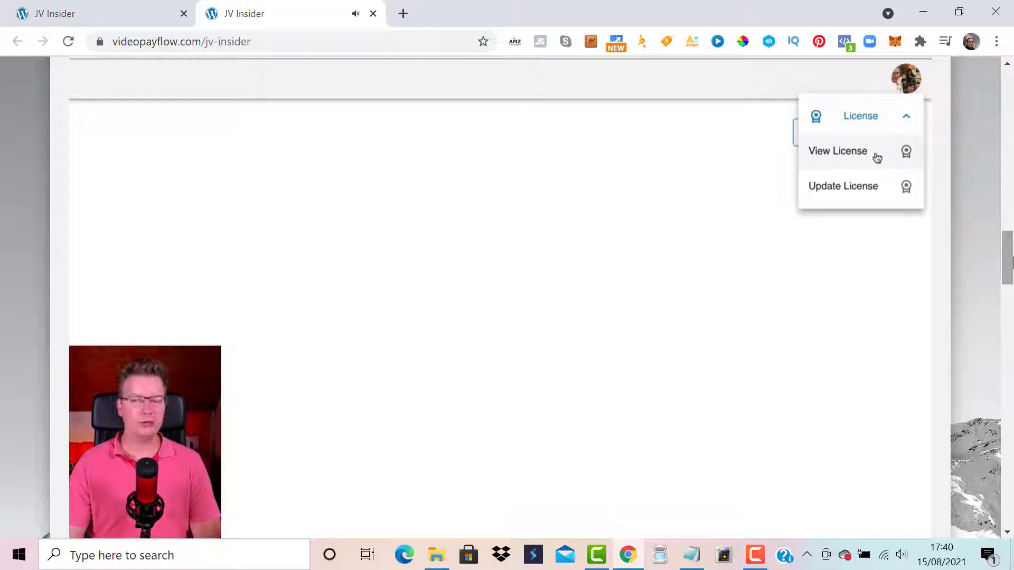
click(868, 196)
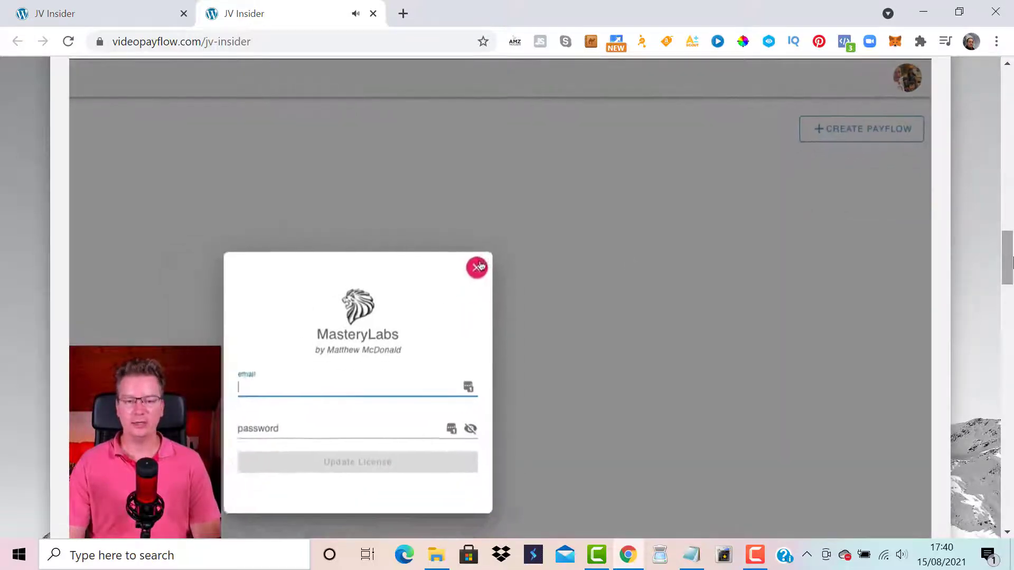
click(529, 247)
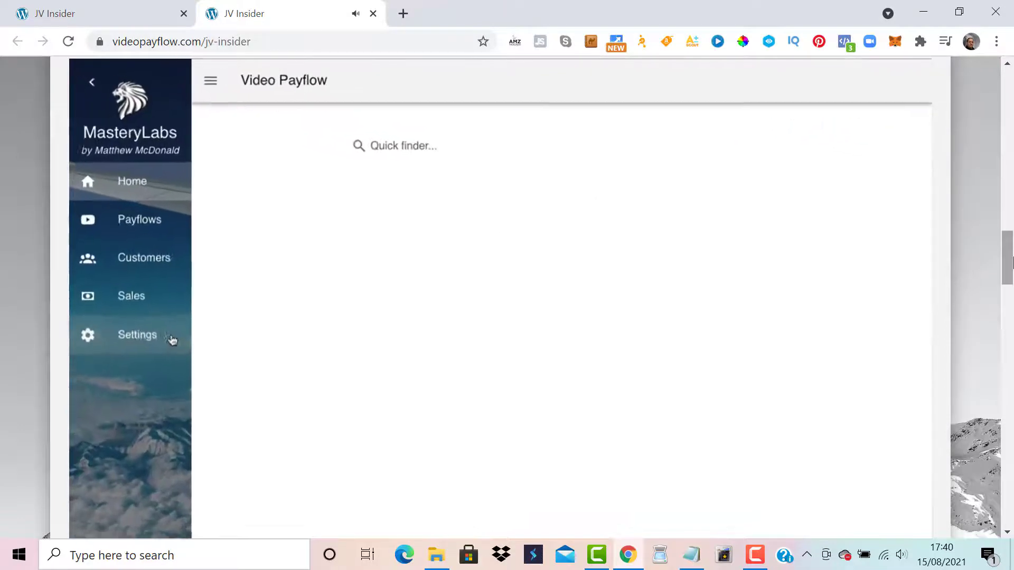
- Enter the PayPal payments e-mail address in the Video Payflow settings and save the changes
click(173, 340)
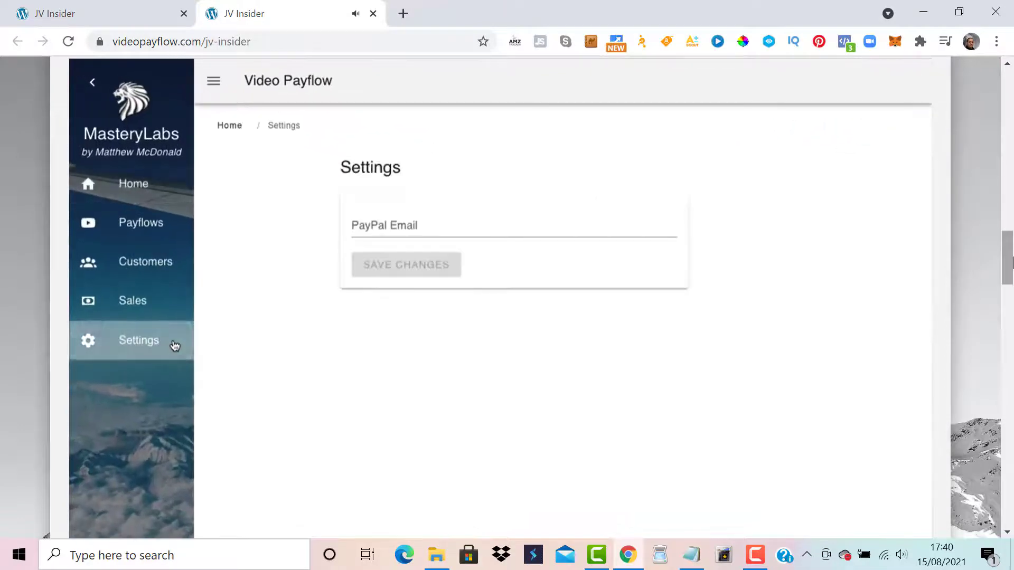
click(561, 226)
key(ctrl+v)
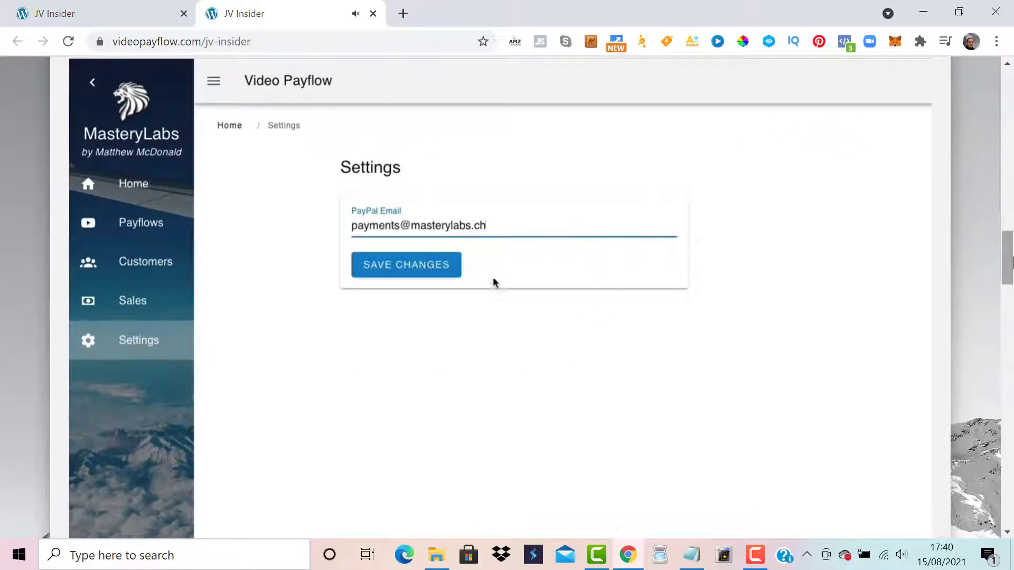
click(429, 268)
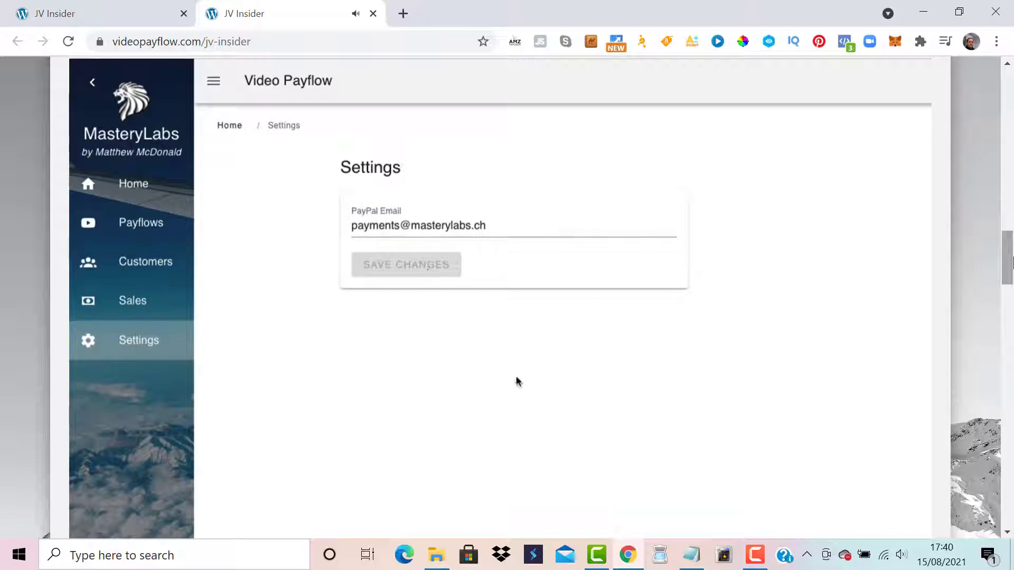
- Create a new payflow named "Video Sales MasterClass" with an empty description and continue to the Video stage
click(170, 188)
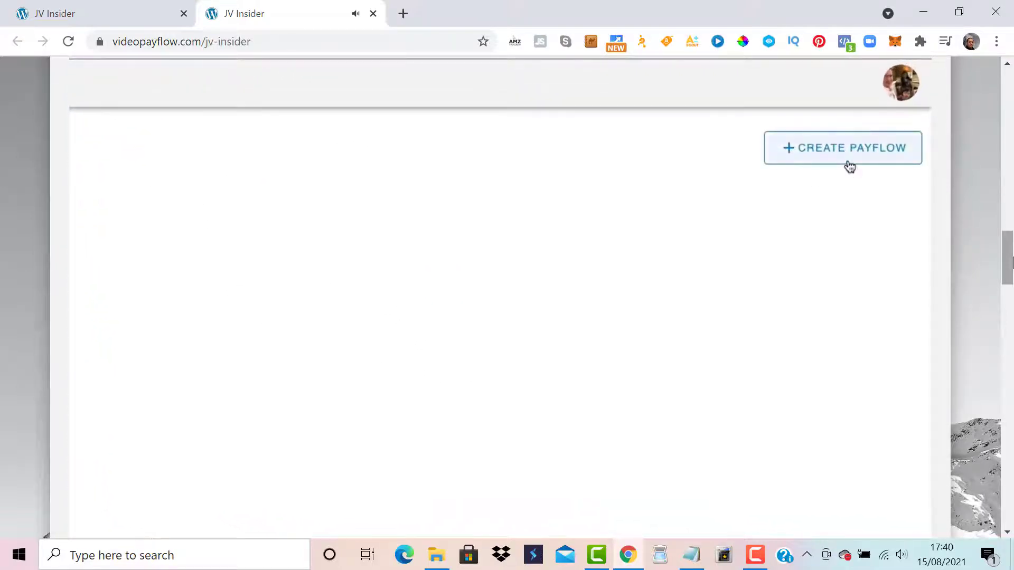
click(849, 161)
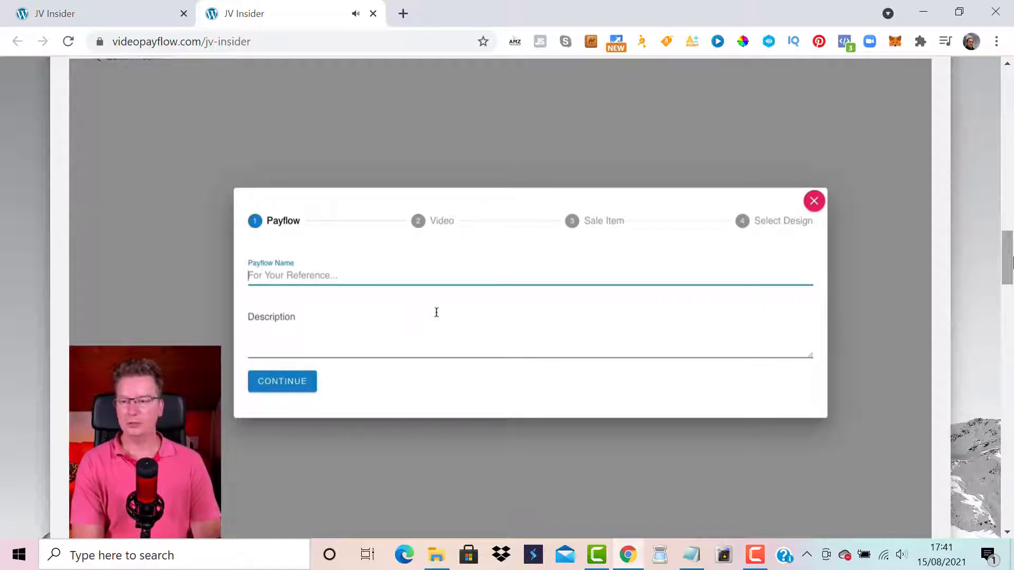
text(Video Sales MasterClass)
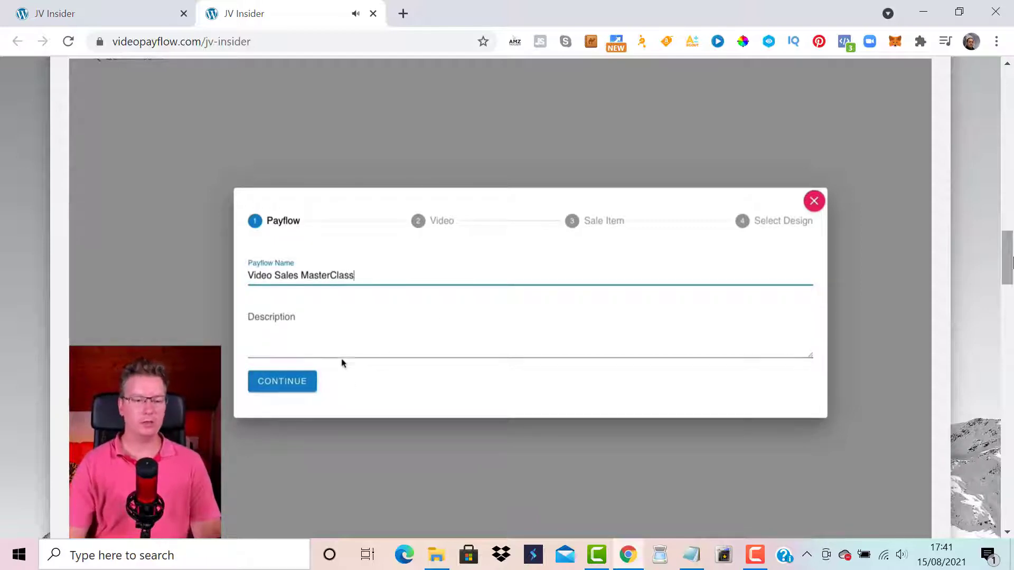
click(323, 330)
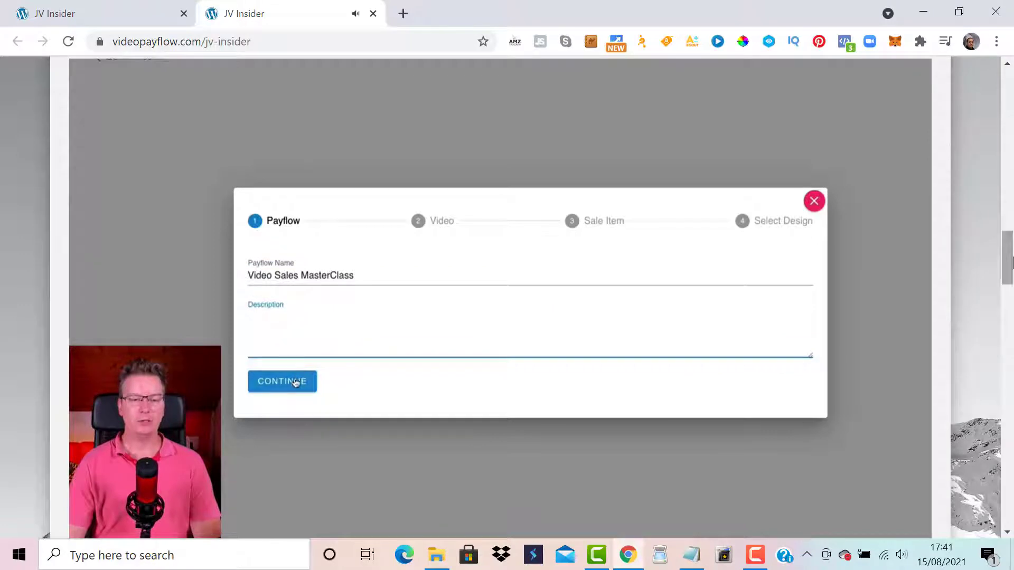
click(292, 385)
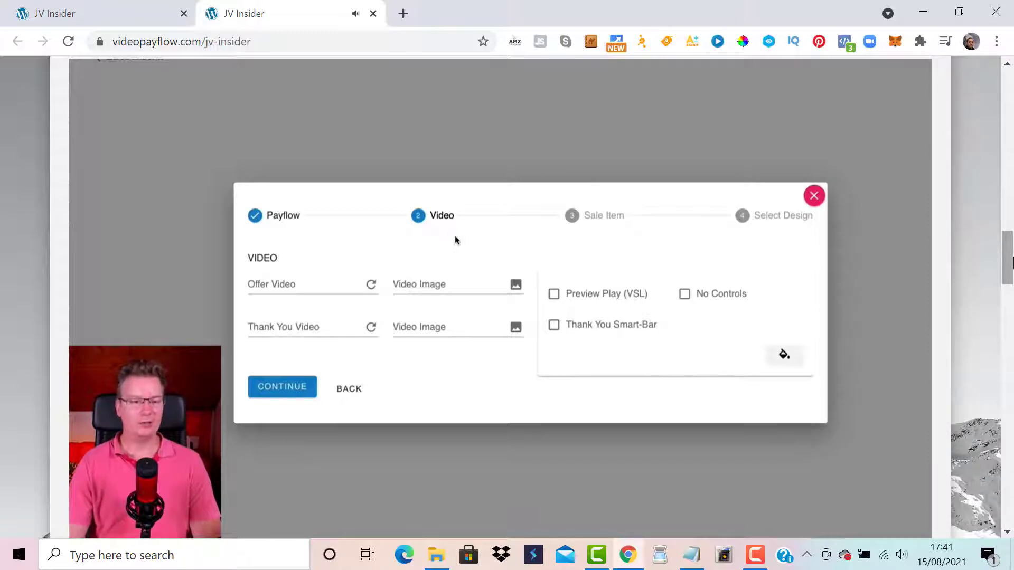
- Paste the wpvideostreamer.com MP4 link as the payflow's Offer Video
click(297, 283)
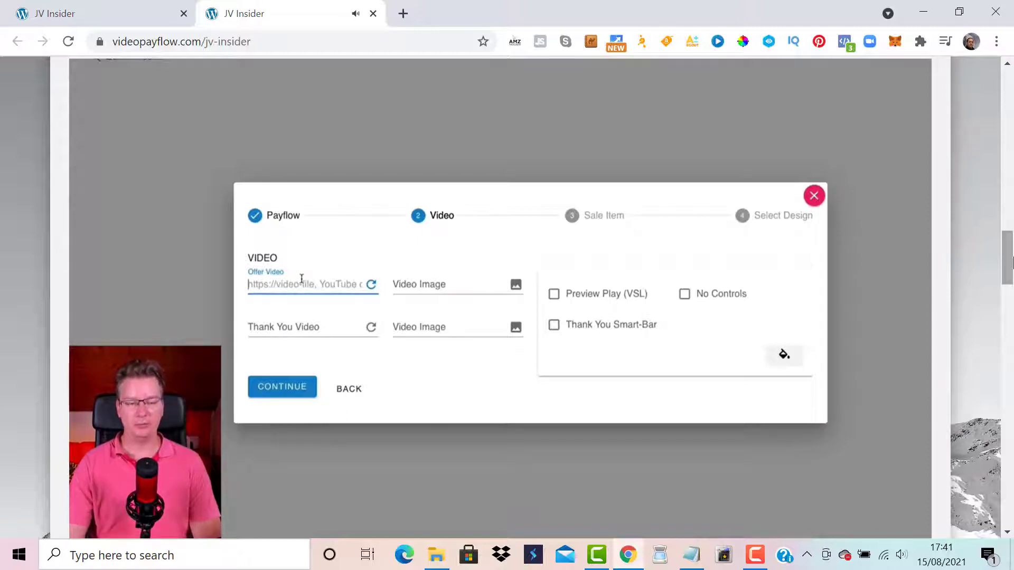
click(298, 327)
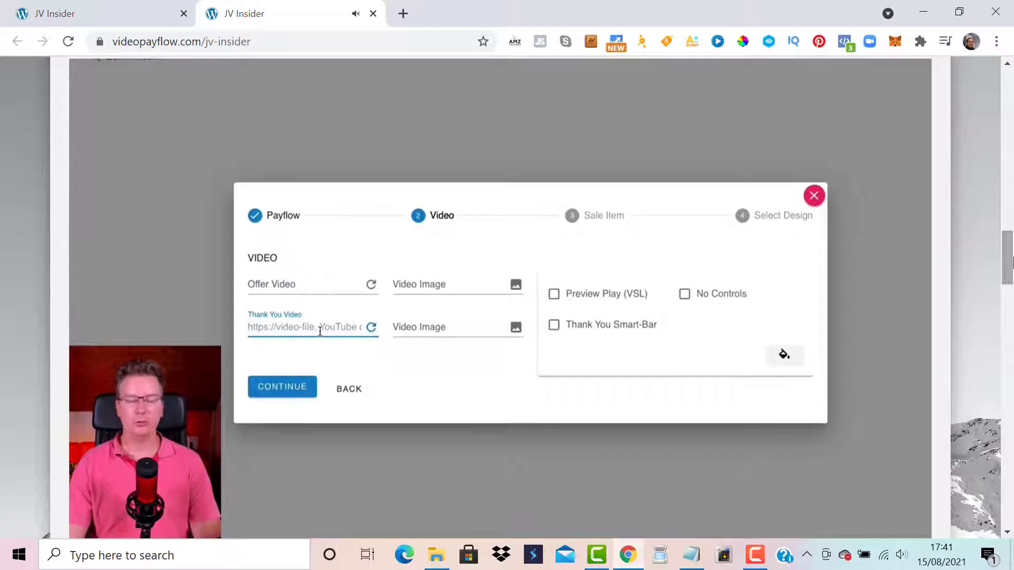
click(299, 285)
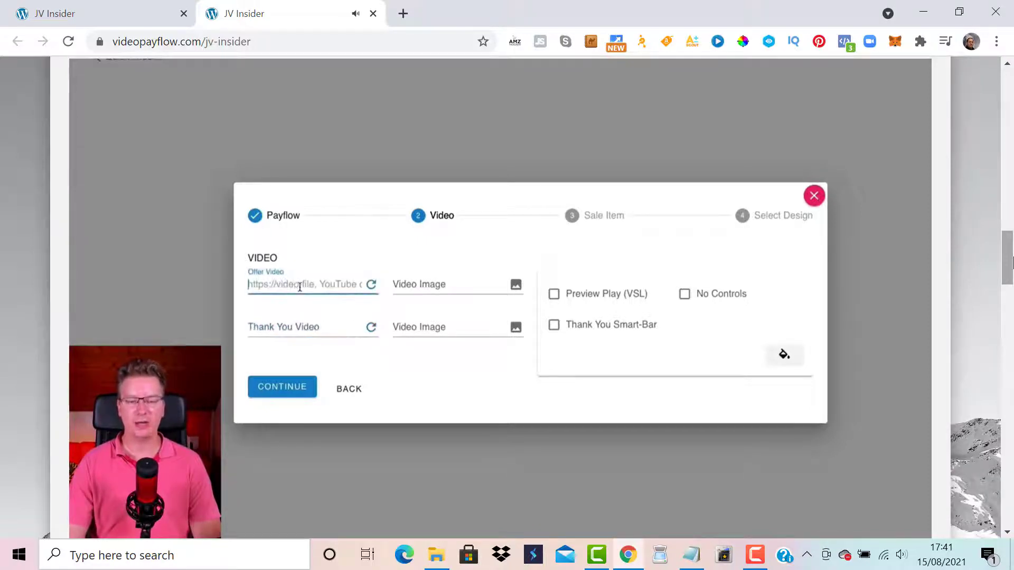
key(ctrl+v)
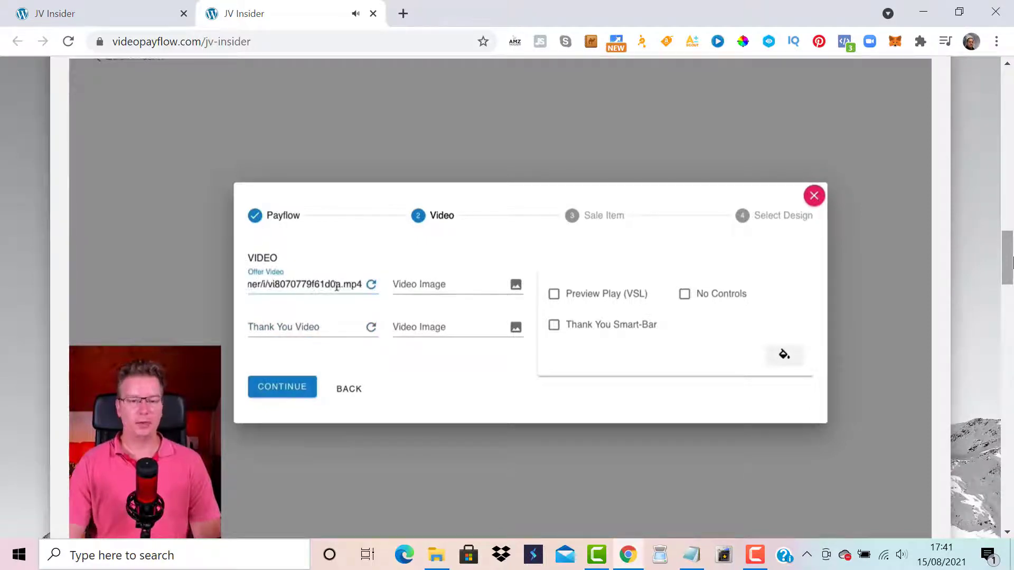
click(307, 324)
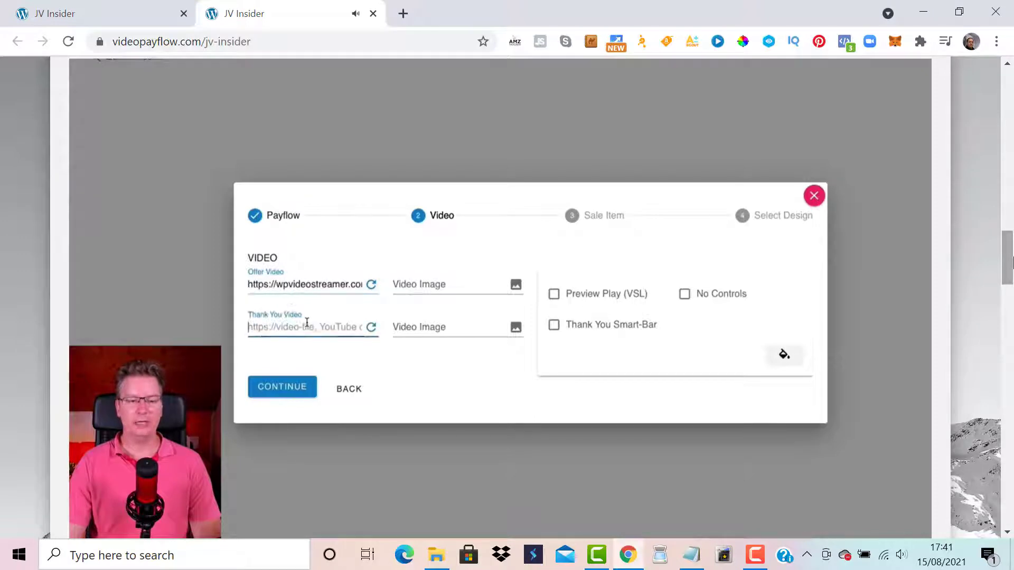
click(397, 282)
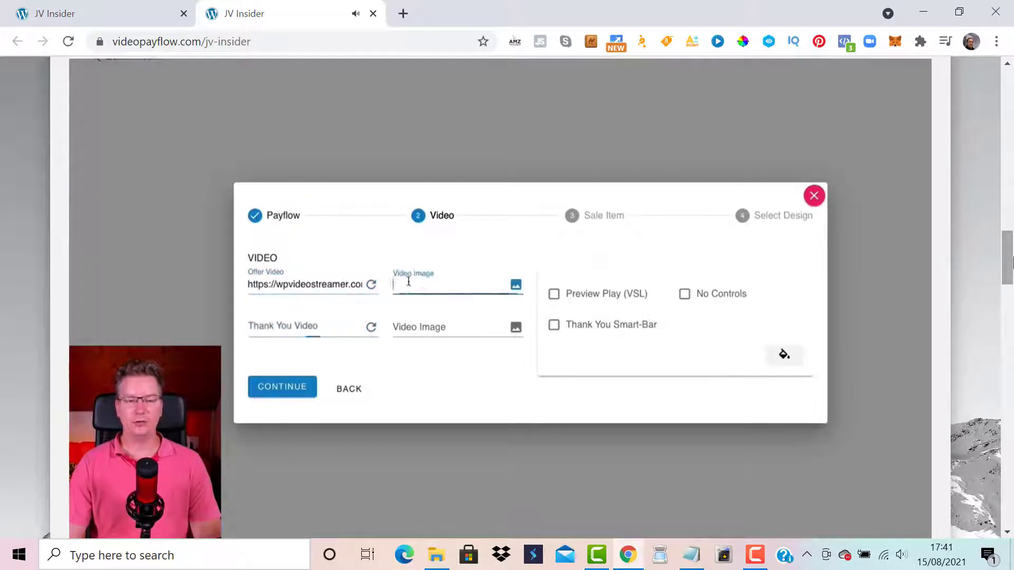
click(516, 286)
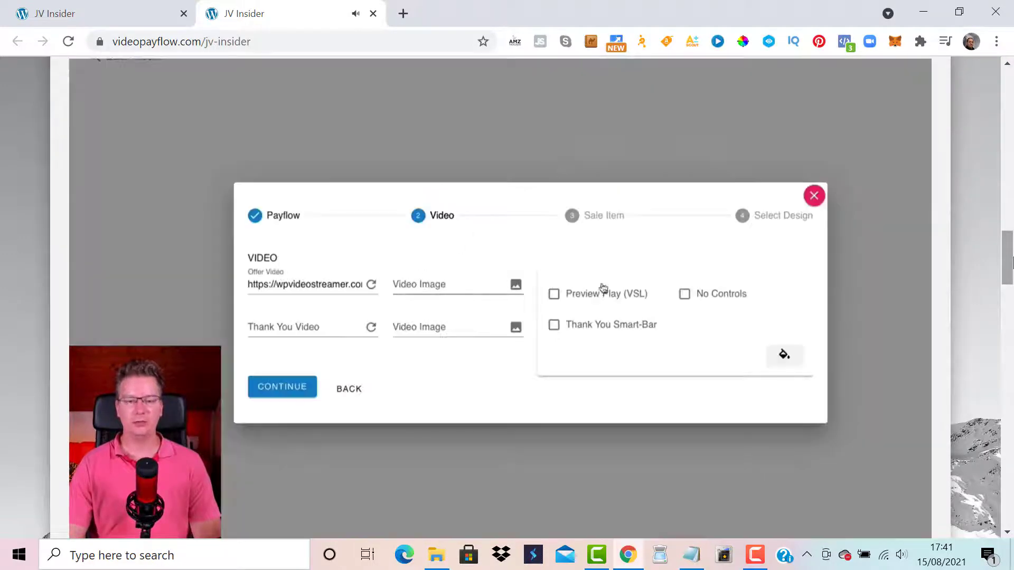
- Paste the wpvideostreamer.com link ending in vif06e04182d01a.mp4 as the Thank You Video and enable the Thank You Smart-Bar
click(254, 326)
key(ctrl+v)
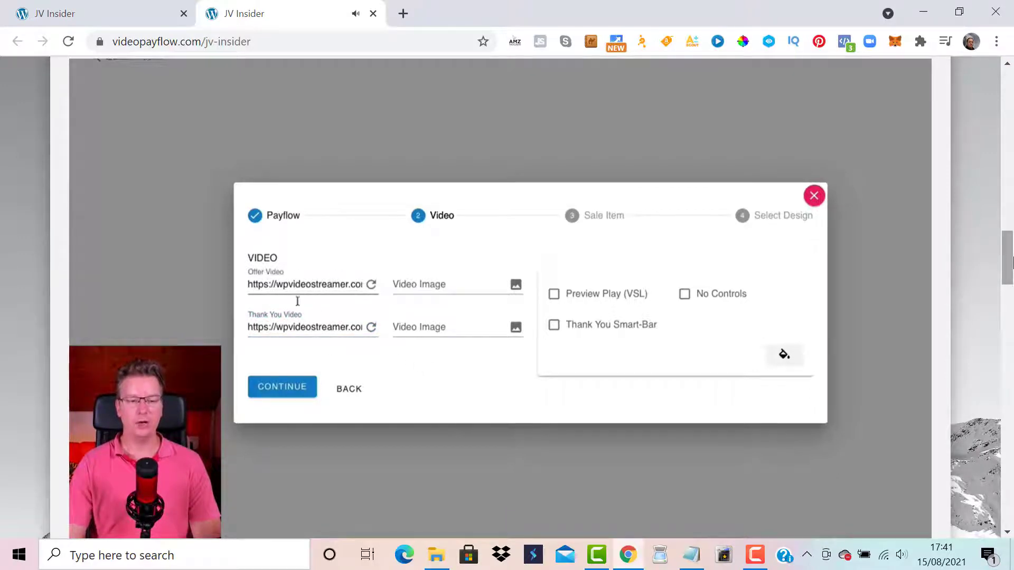
click(289, 327)
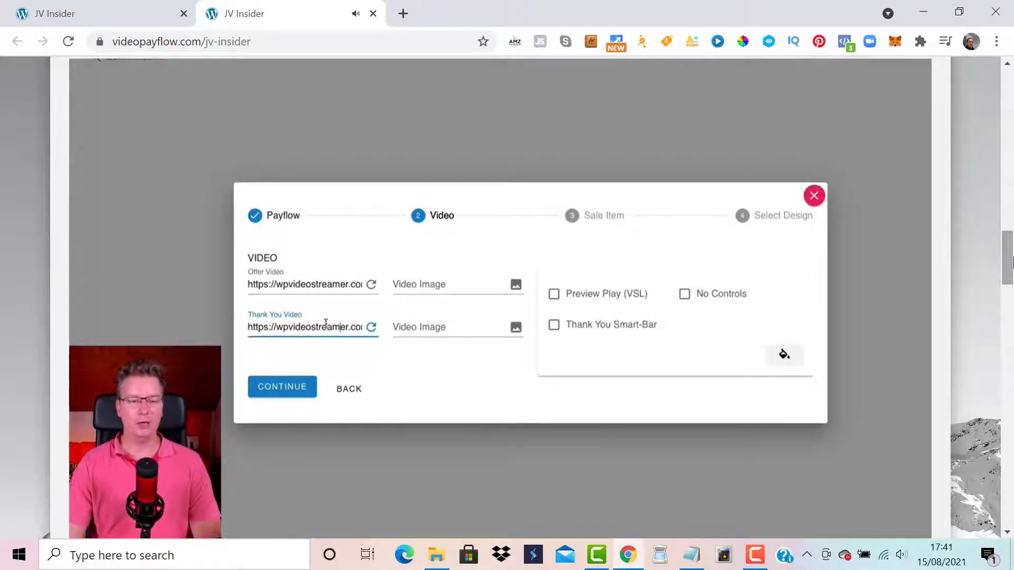
mouse_move(340, 327)
mouse_down()
mouse_move(372, 328)
mouse_move(328, 325)
mouse_up()
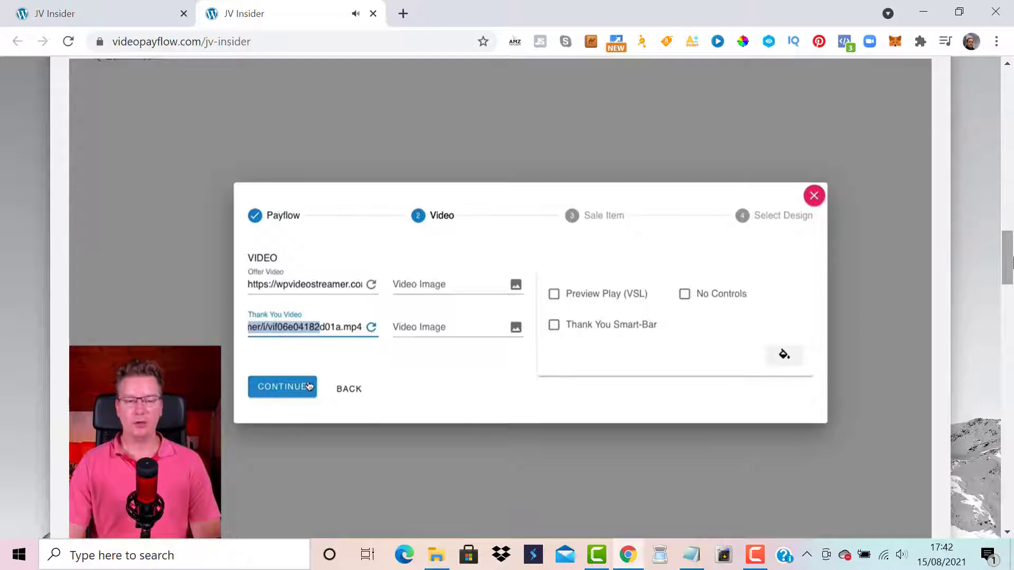
click(609, 329)
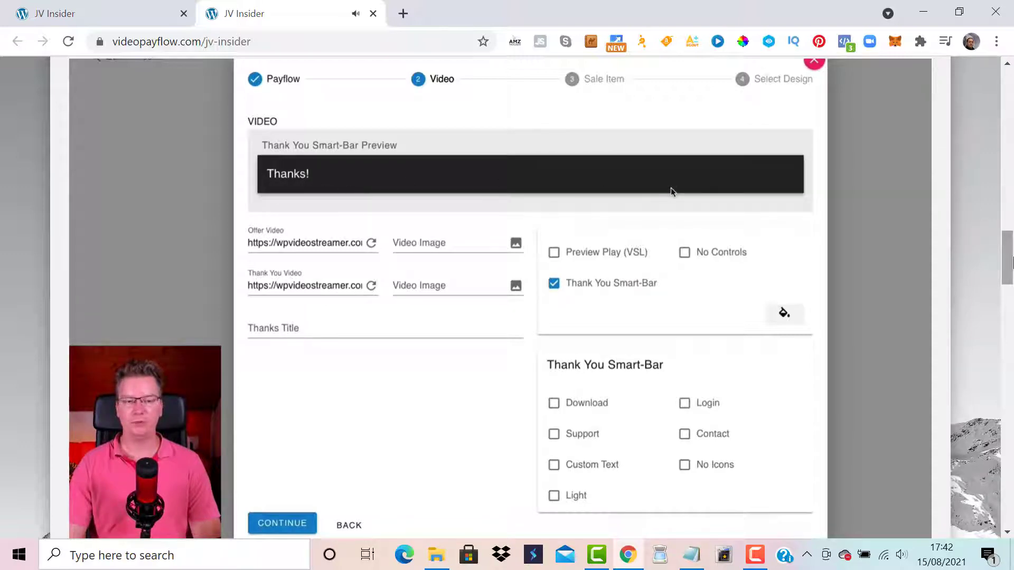
- Try "Your Thank Message!" as the Smart-Bar's thanks title, and clear the title again
click(354, 328)
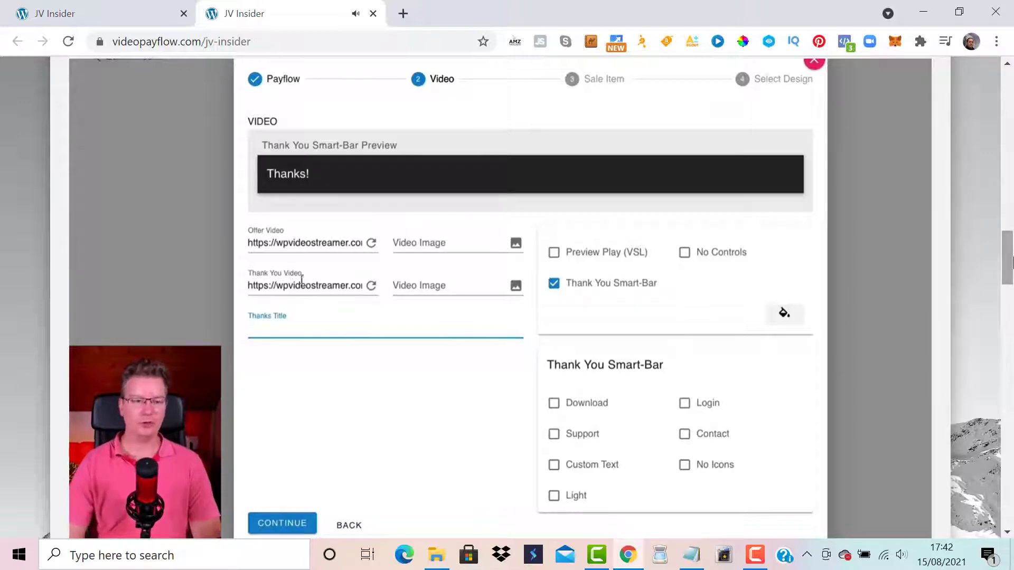
text(Your )
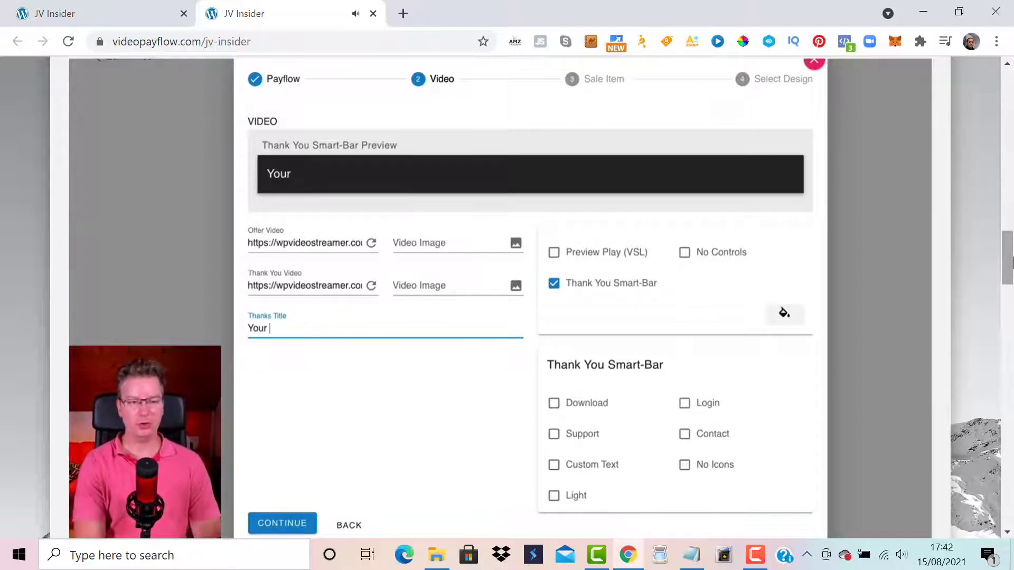
text(Thank Me)
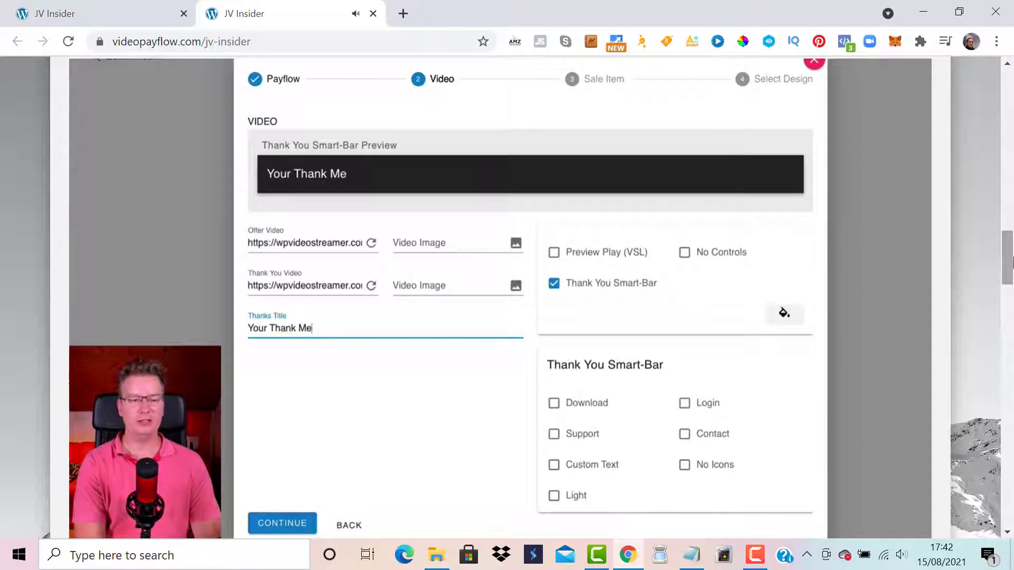
text(ssage!)
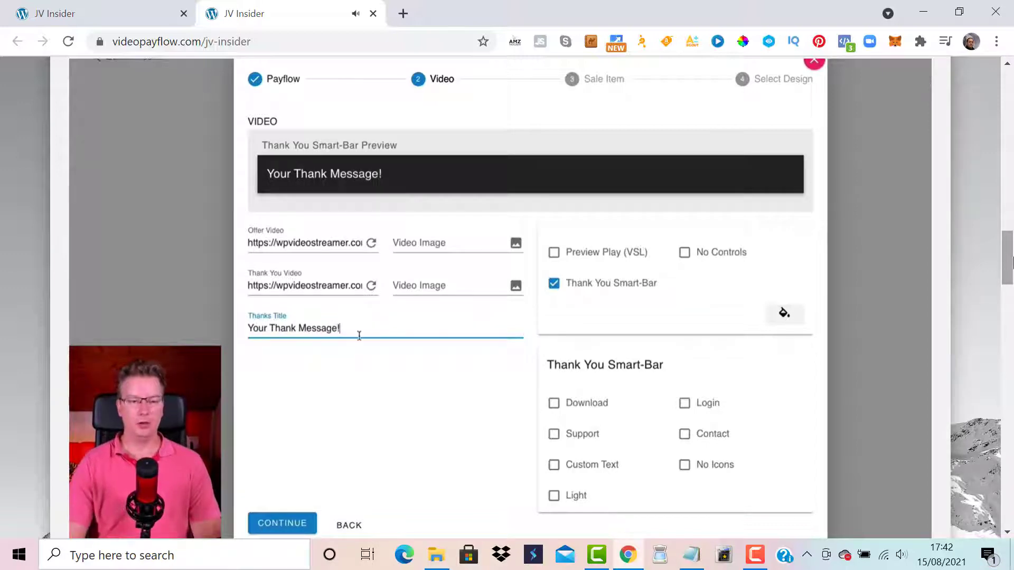
key(ctrl+a)
key(BackSpace)
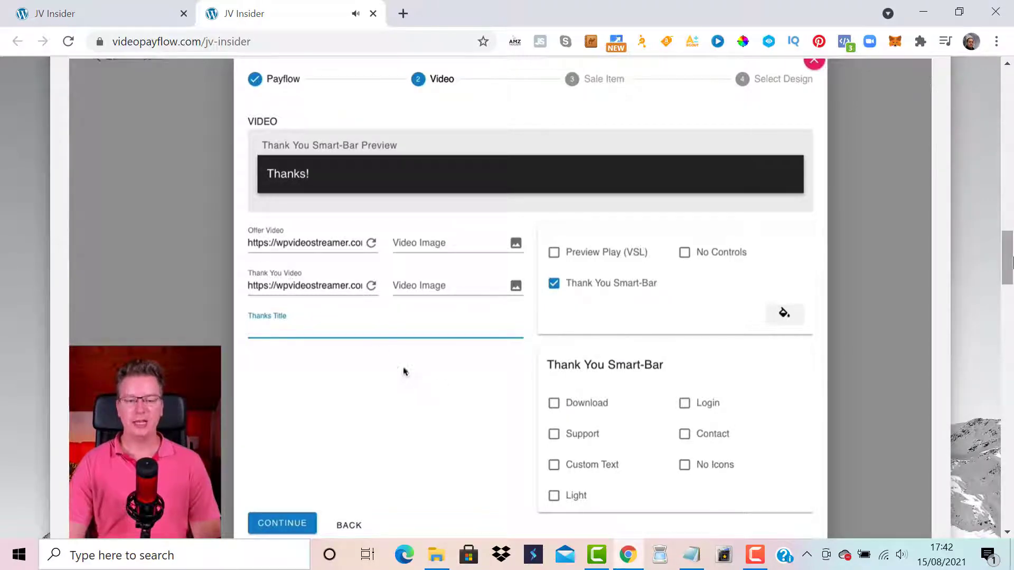
- Enable the Download option in the Thank You Smart-Bar and open its Download Link for entry
click(594, 404)
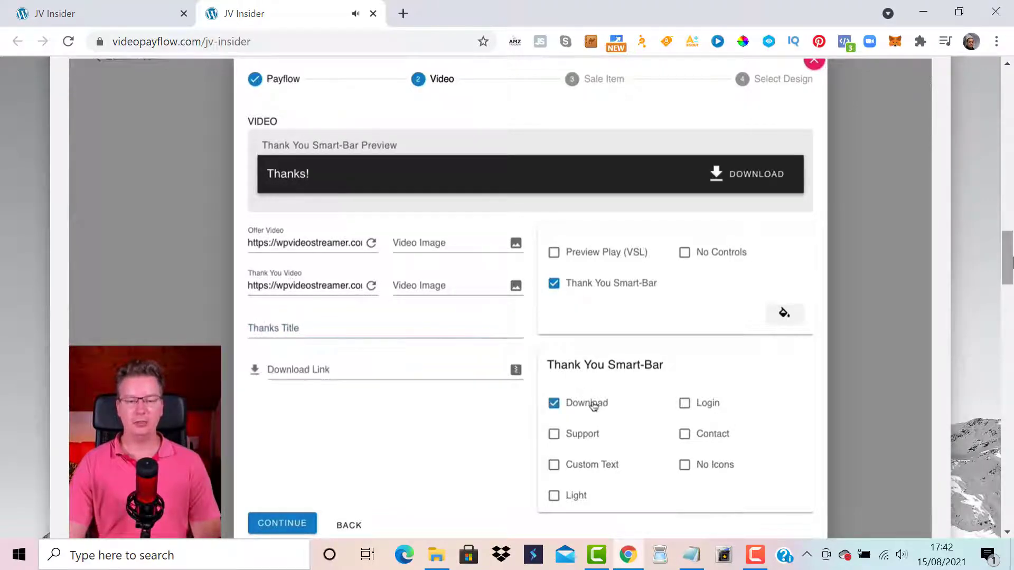
click(429, 369)
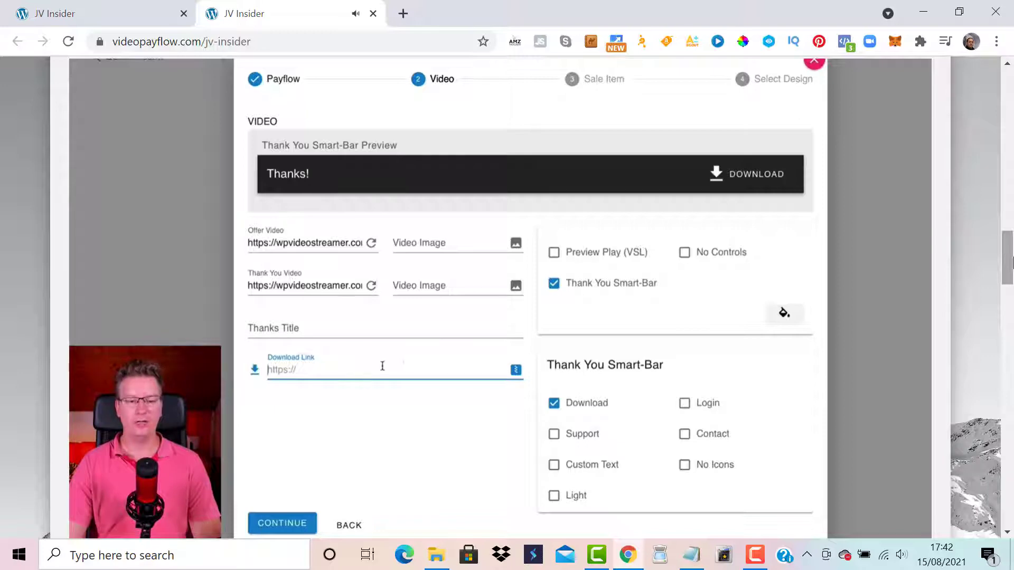
- Try the Support, Login and Contact options of the Thank You Smart-Bar and switch all three off again
click(580, 434)
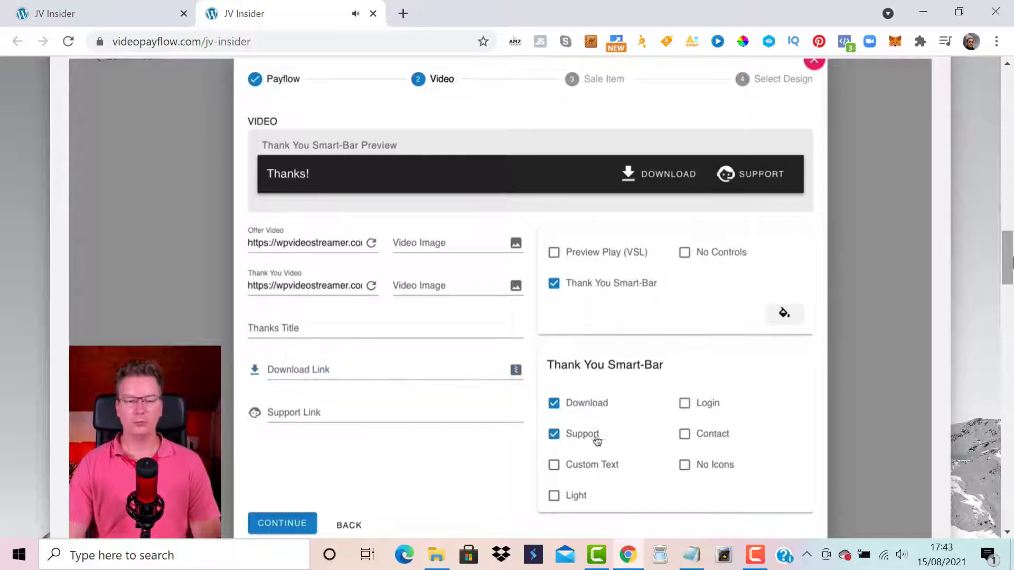
click(714, 404)
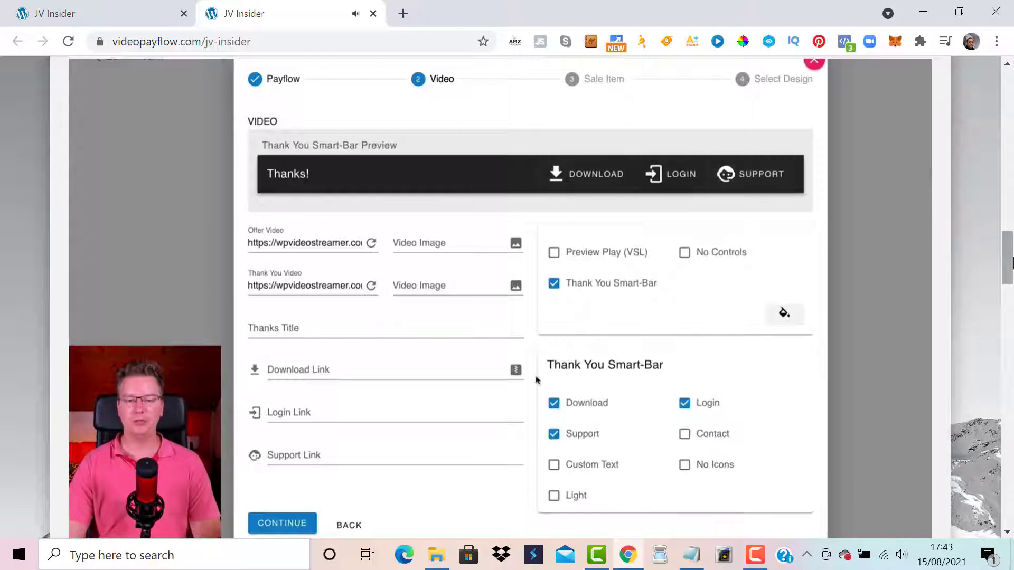
click(711, 434)
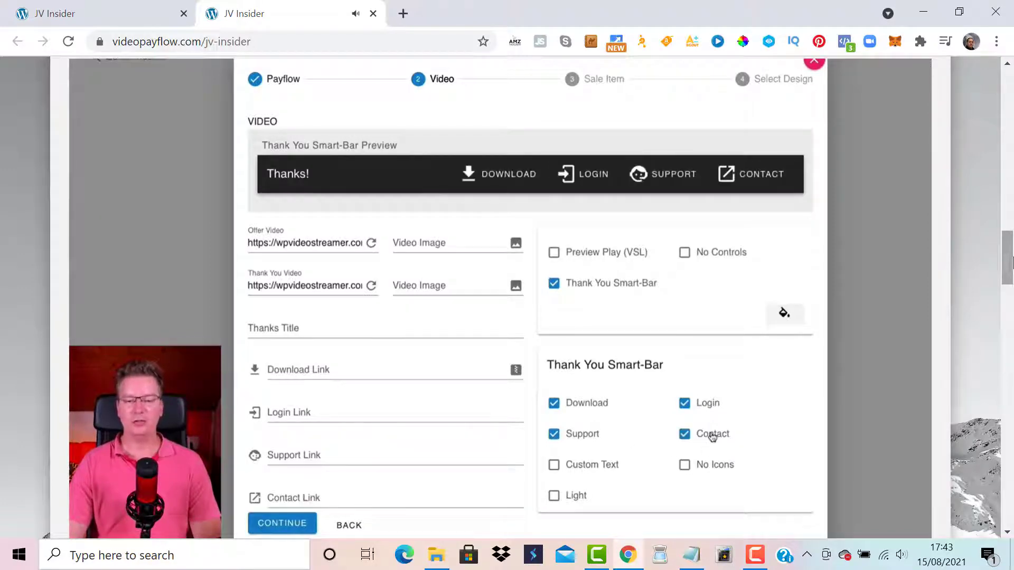
click(760, 181)
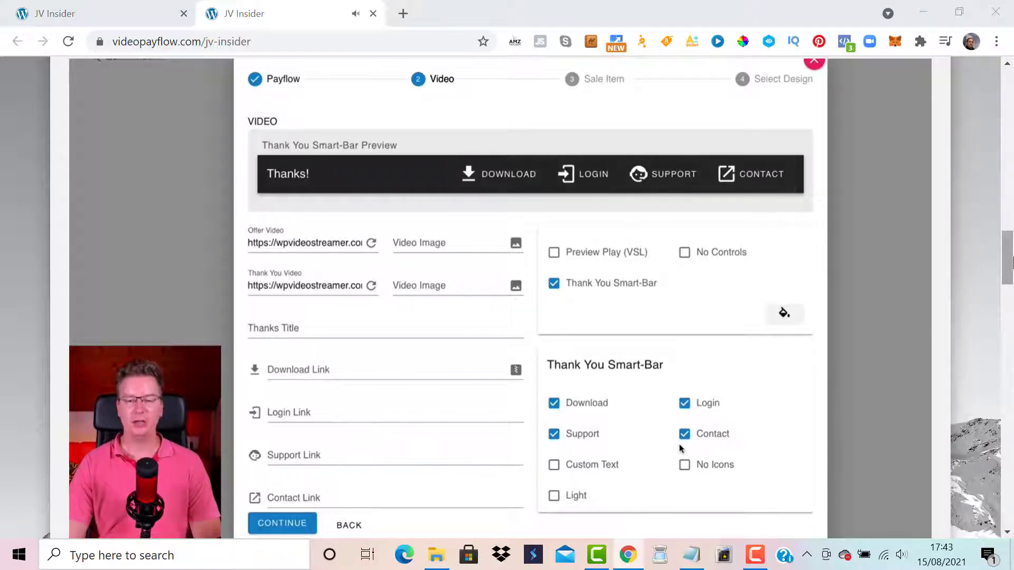
click(714, 433)
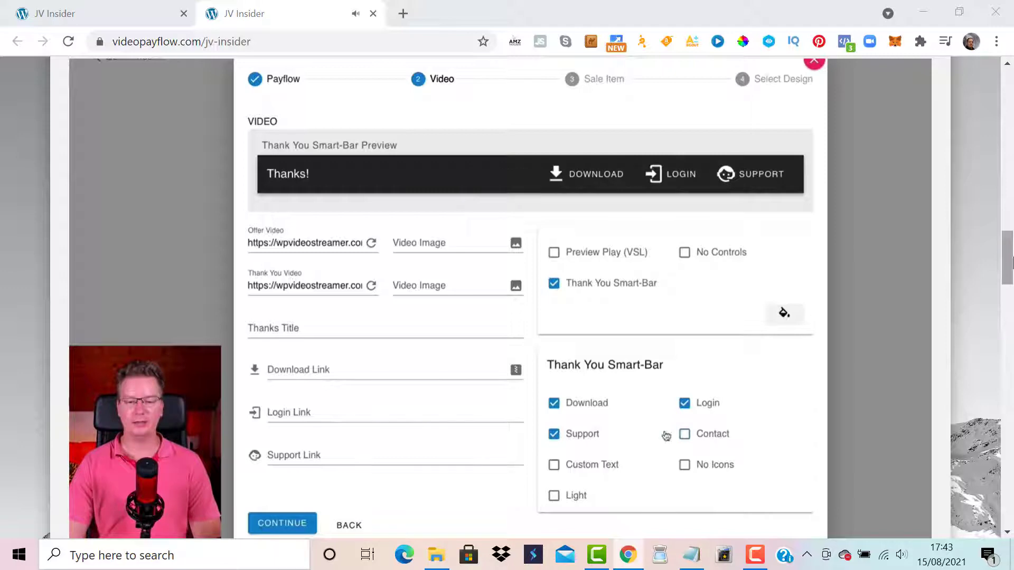
click(588, 432)
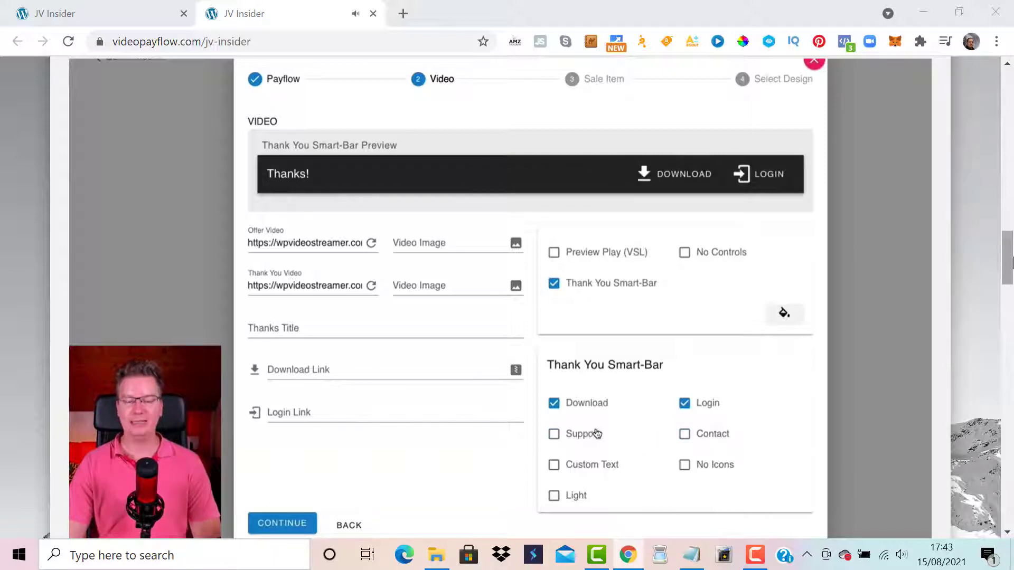
click(708, 404)
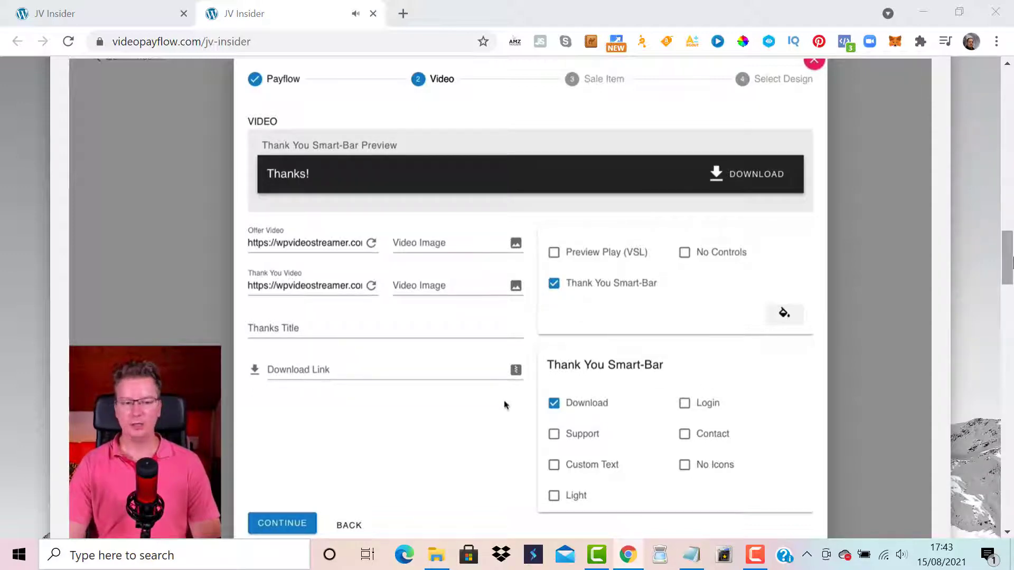
- Choose the uploaded product file from the media library as the Smart-Bar's Download Link
click(422, 369)
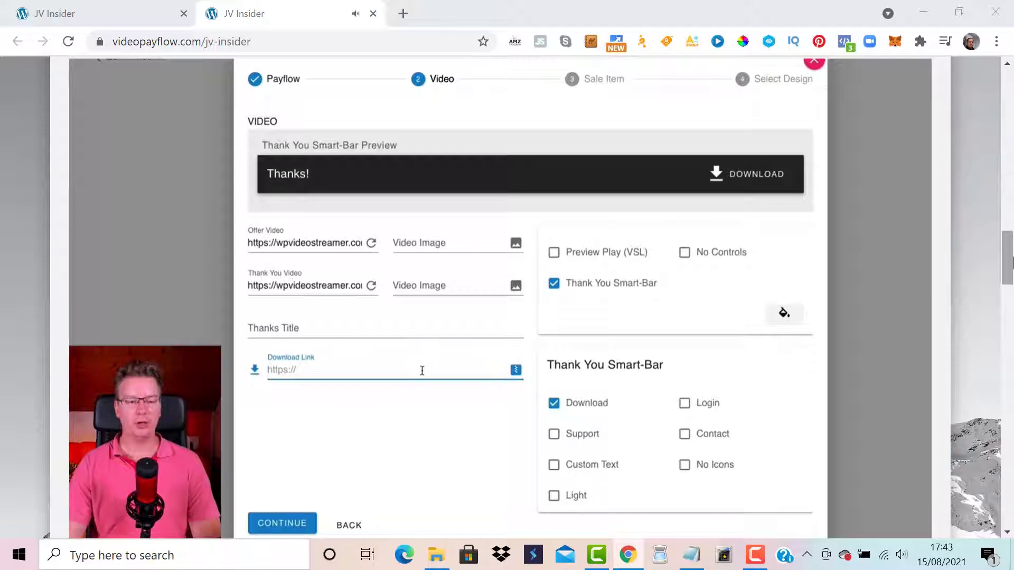
click(516, 370)
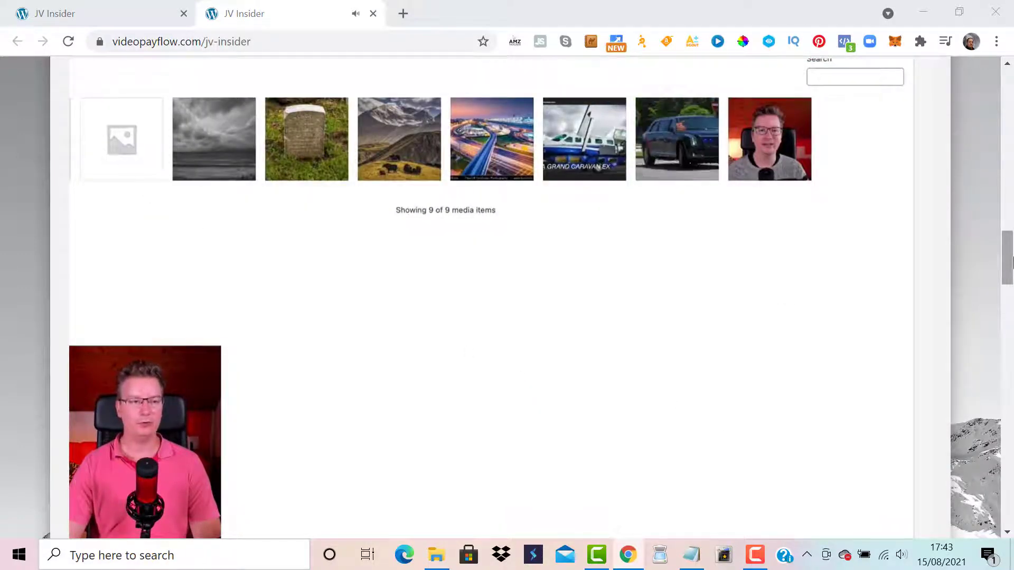
click(122, 139)
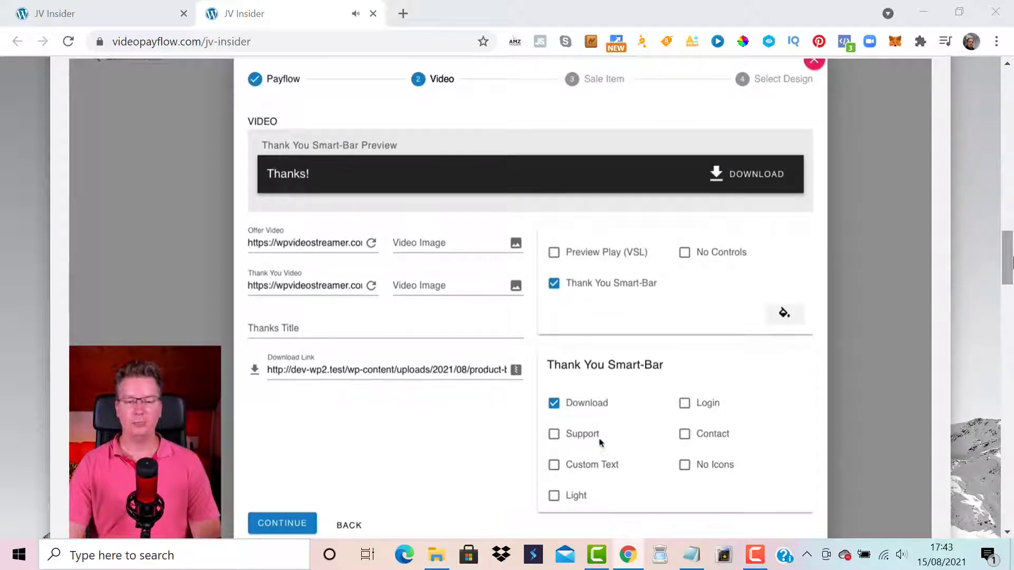
click(590, 436)
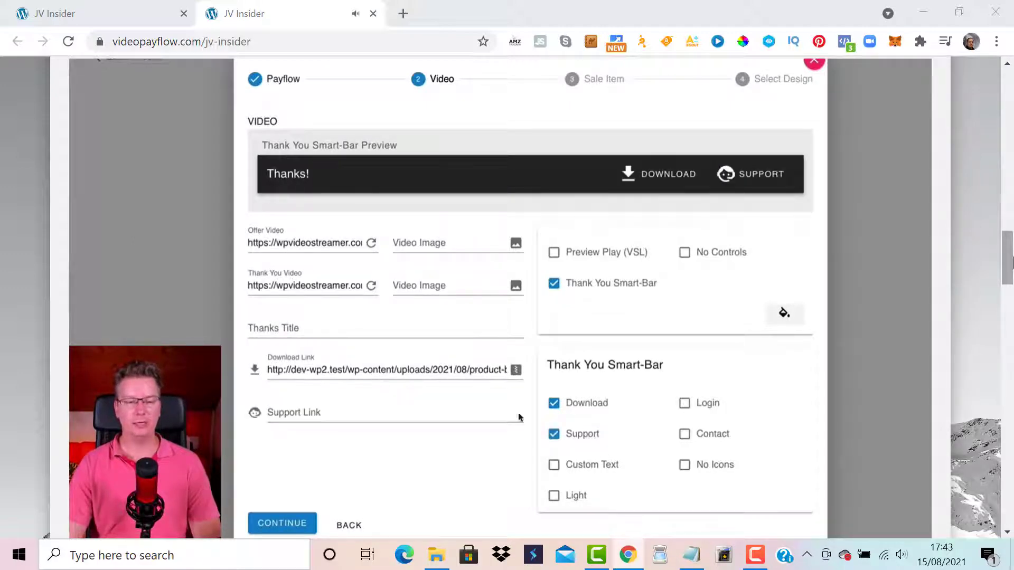
click(427, 417)
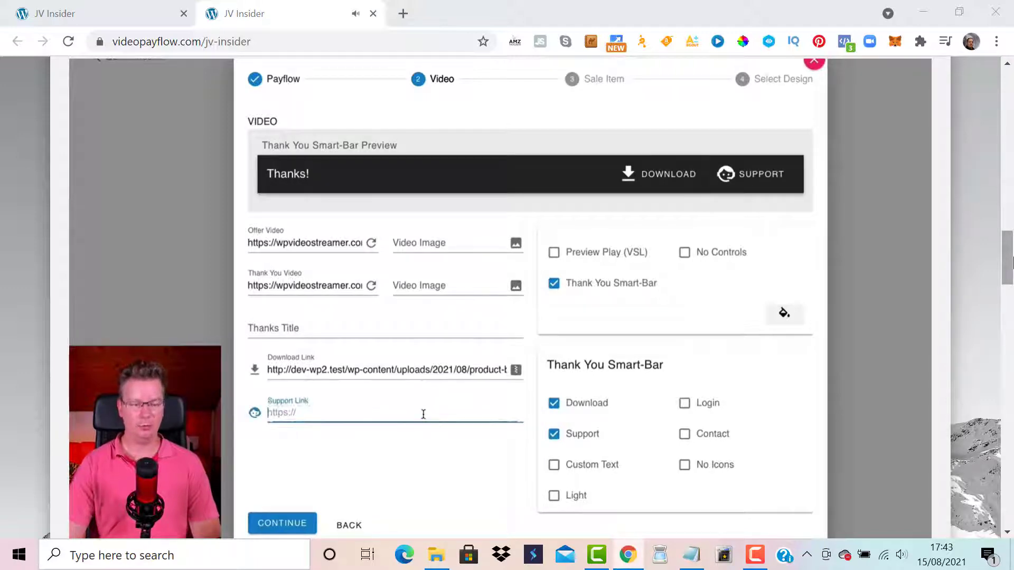
text(https://masterylabs.freshdesk.com/)
click(426, 439)
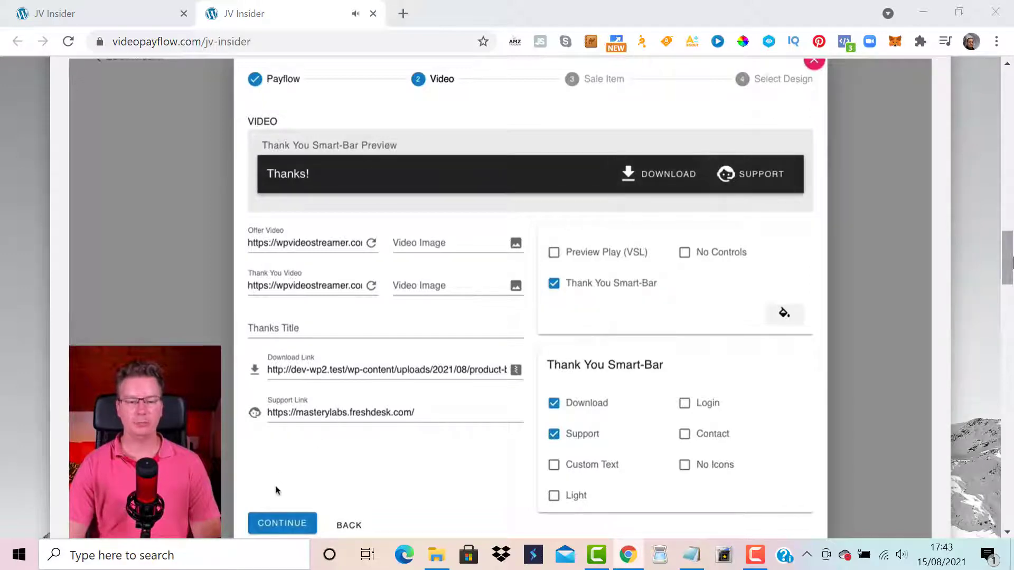
click(285, 522)
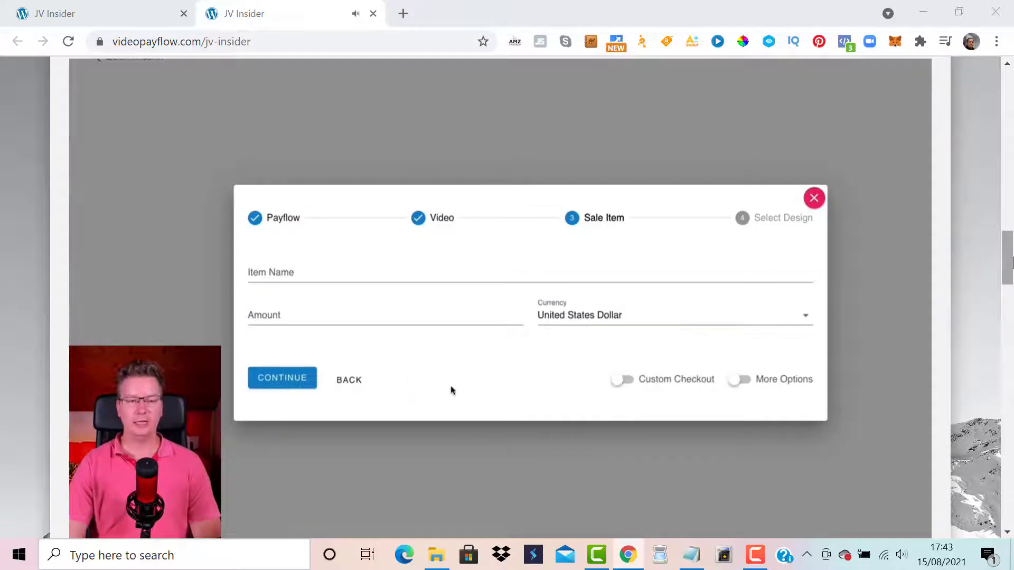
- Try the Custom Checkout option for the sale item and switch it off again
click(363, 274)
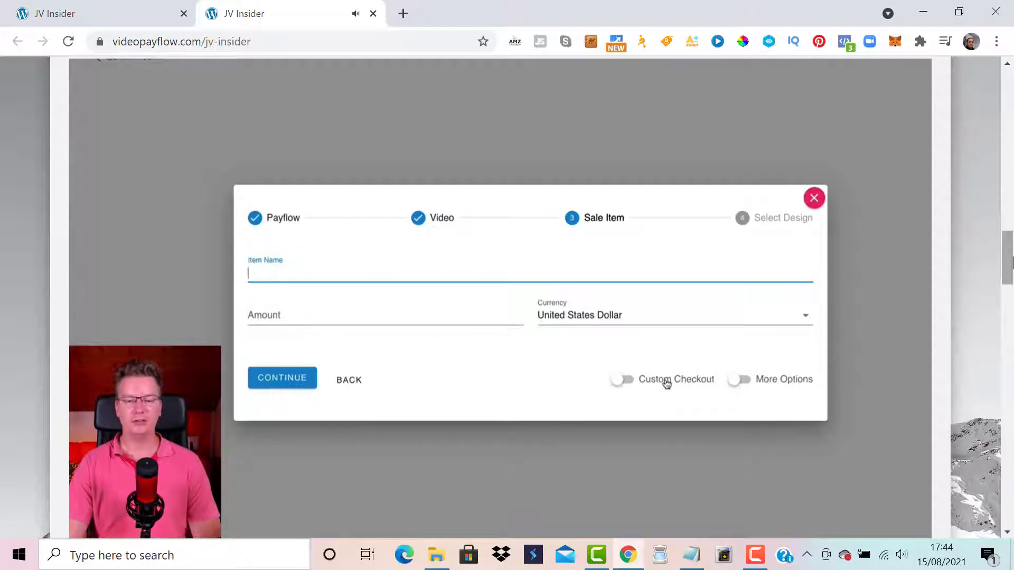
click(667, 384)
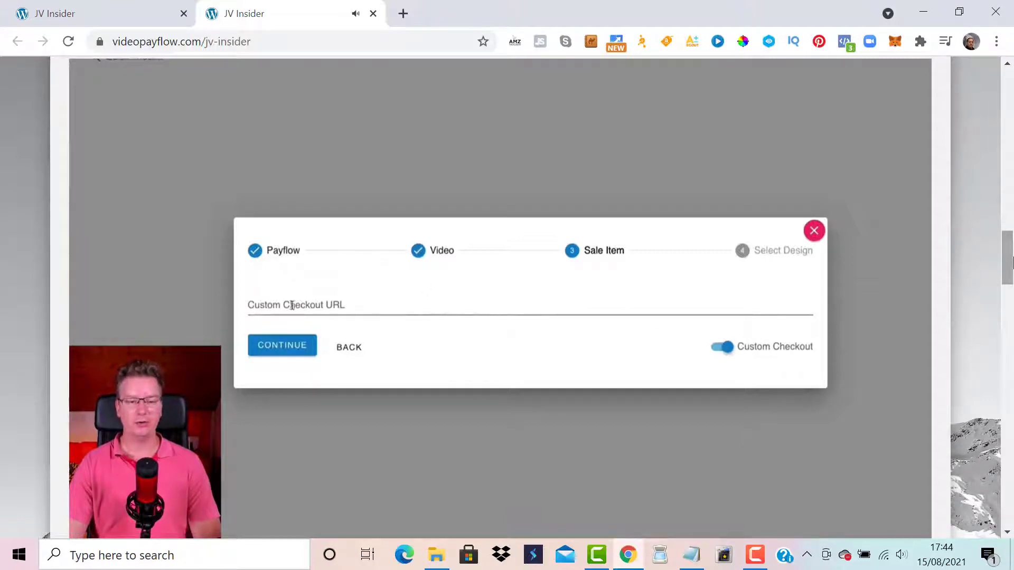
click(331, 309)
click(785, 350)
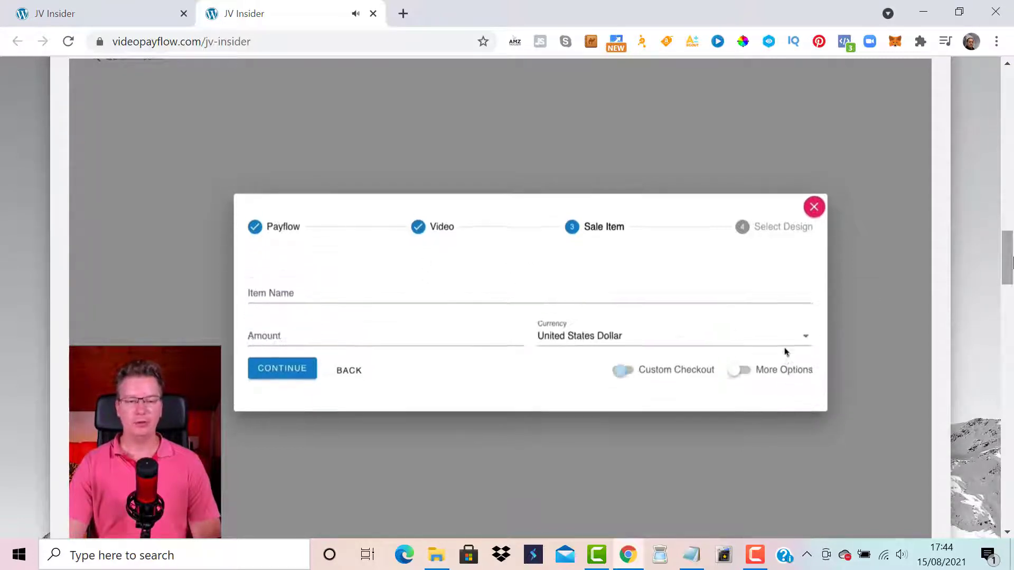
- Complete the sale item at USD 297 and choose the dark rounded "Buy with PayPal" design with card logos
click(403, 278)
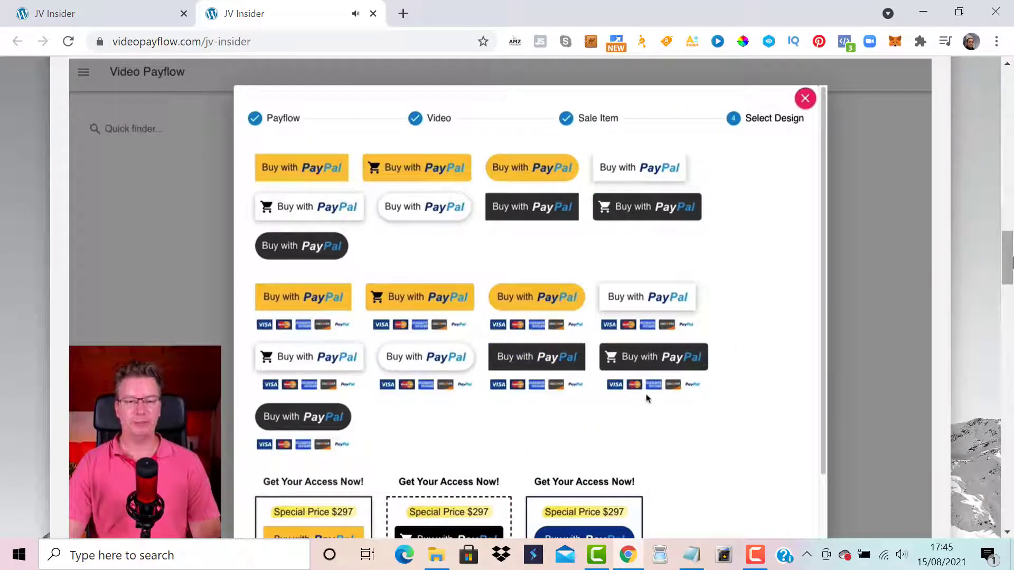
click(340, 421)
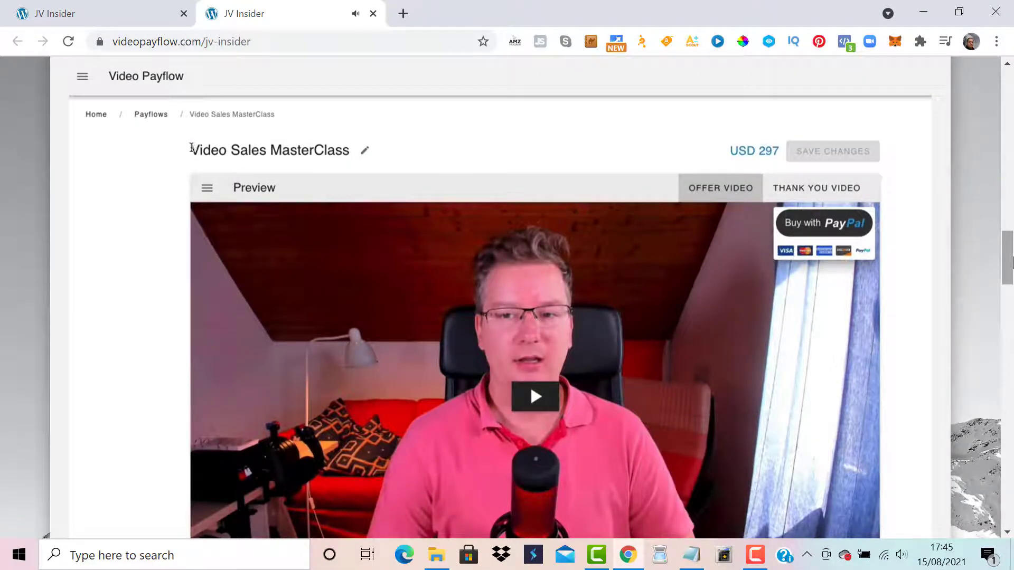
- Examine the new payflow's title, its publishing codes, and the previews of the Thank You Video and Offer Video
drag(191, 148, 374, 158)
click(365, 151)
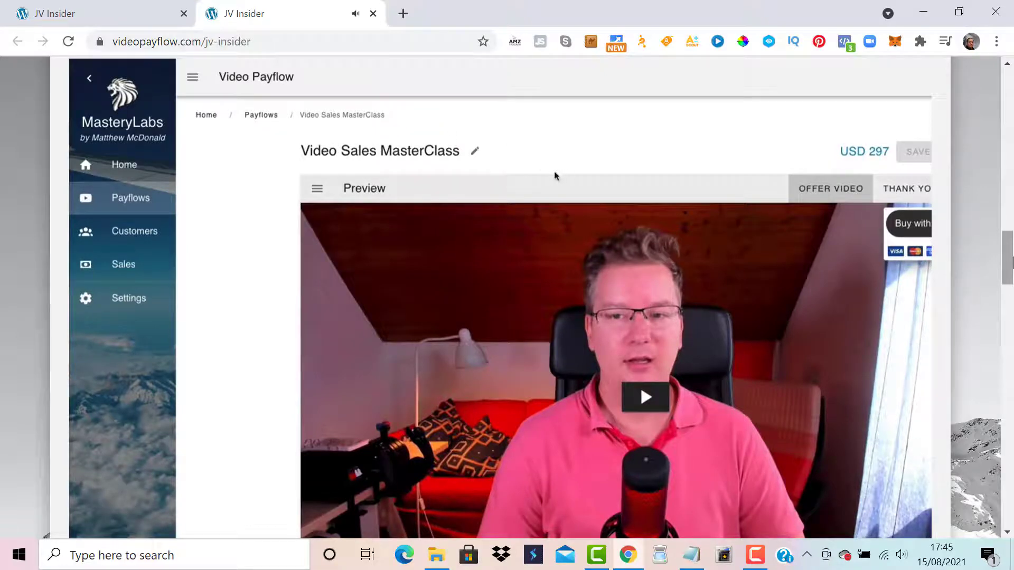
click(316, 191)
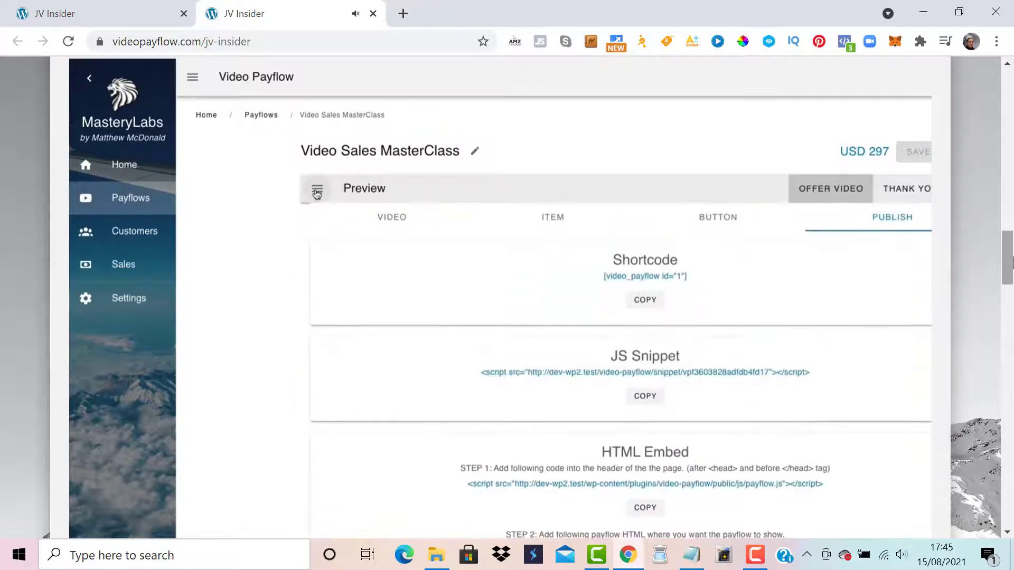
click(317, 191)
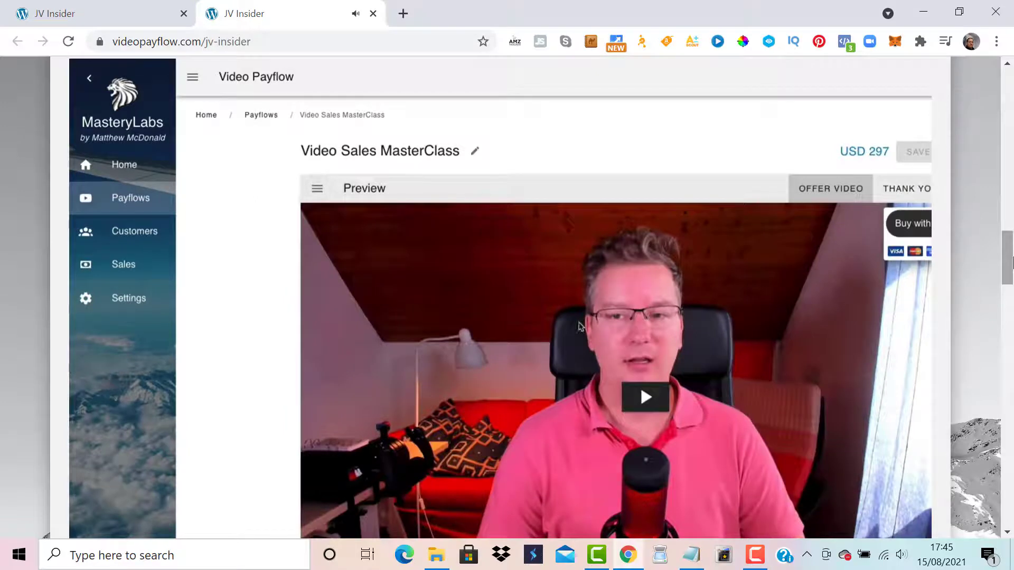
scroll(763, 404, down, 2)
click(795, 150)
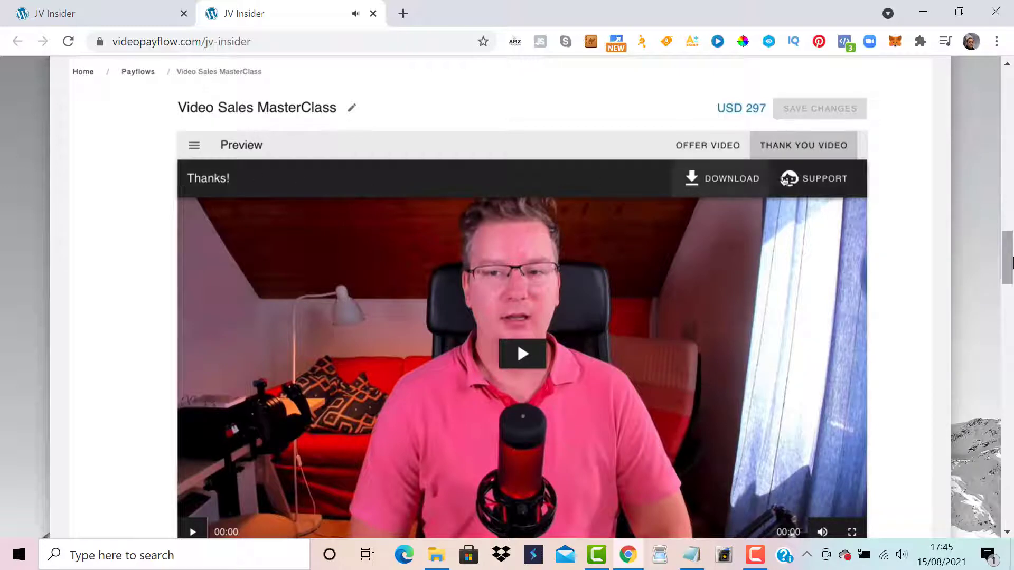
click(708, 151)
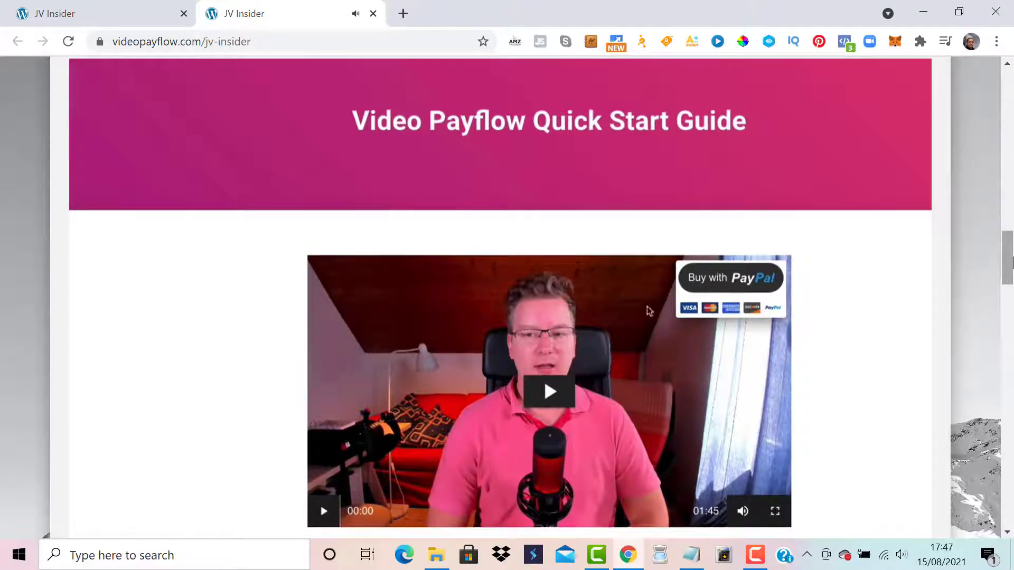
- Test the Buy with PayPal button of the published payflow on the Video Payflow Quick Start Guide page
click(686, 298)
click(725, 280)
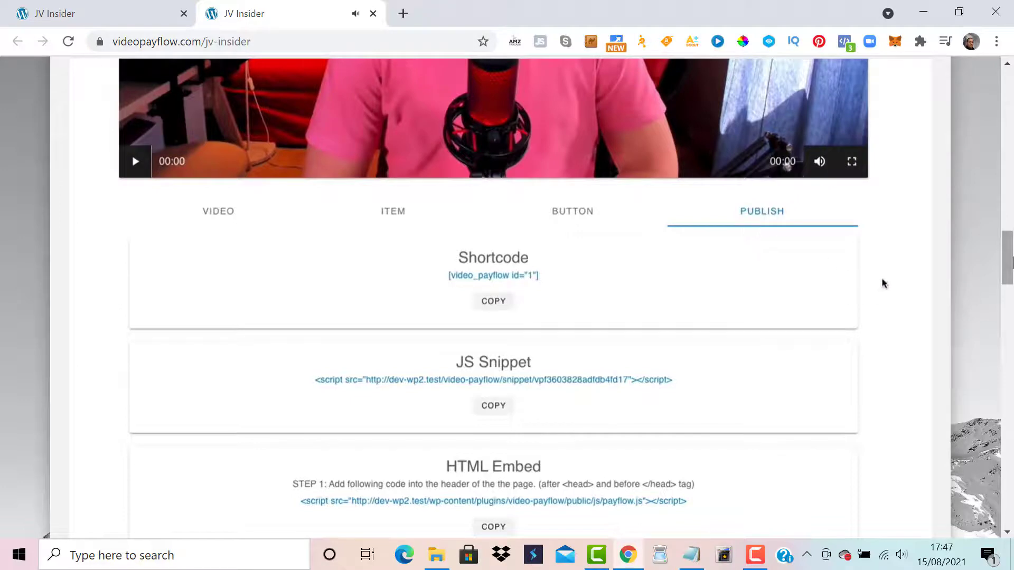
- Set the Placement Y of the payflow's Buy with PayPal button to Center
click(586, 212)
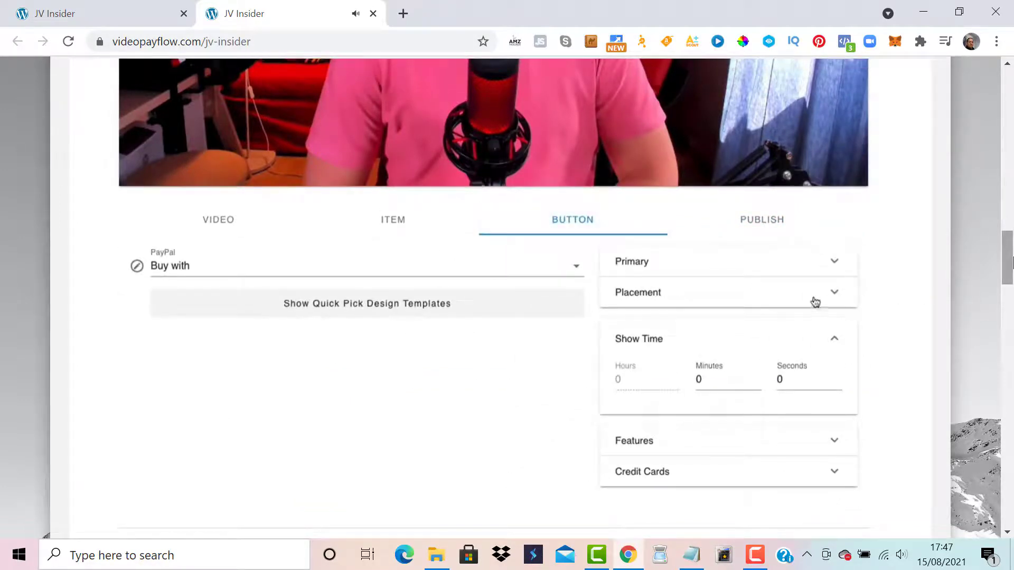
click(773, 294)
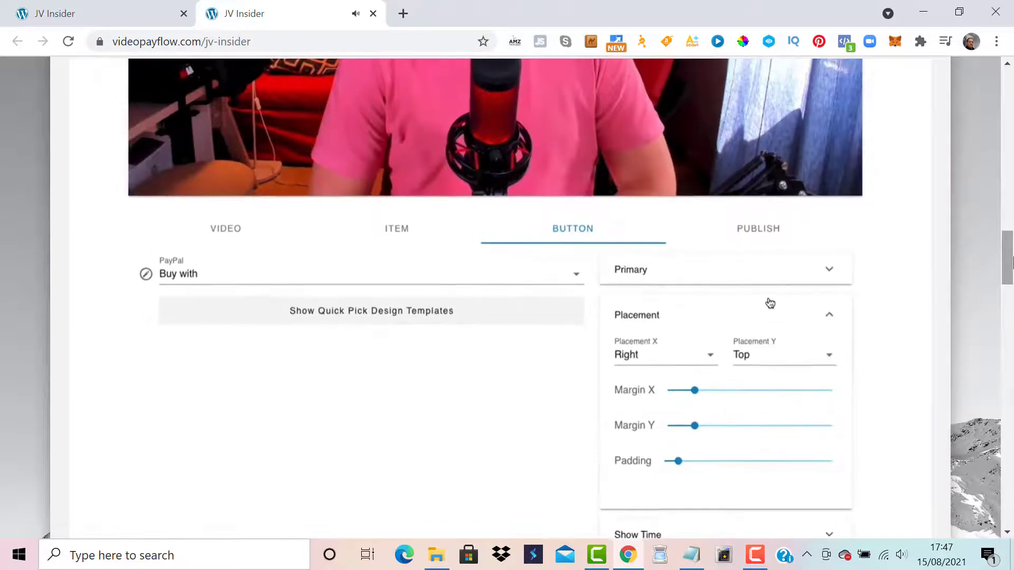
scroll(519, 327, up, 5)
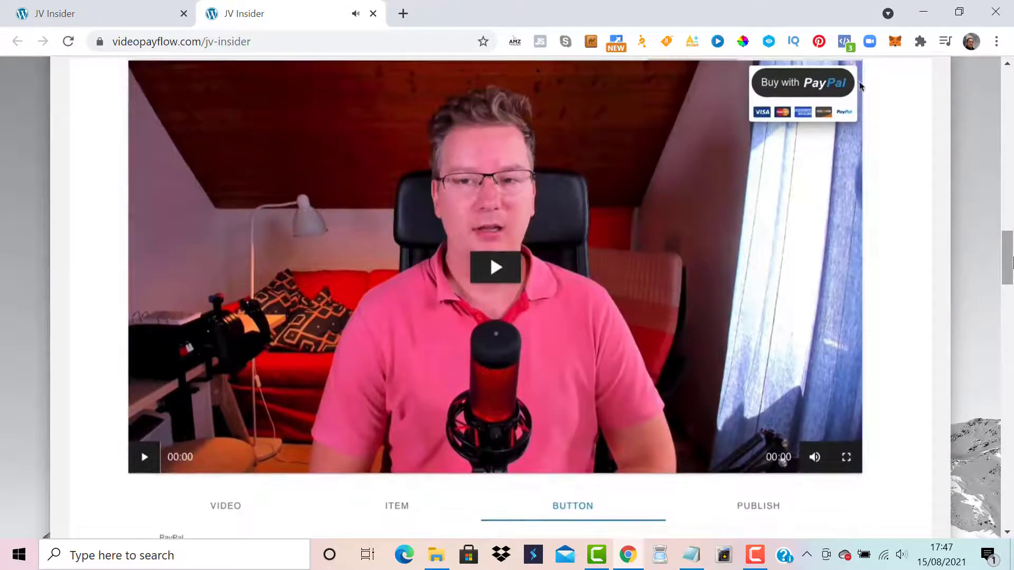
scroll(765, 120, down, 4)
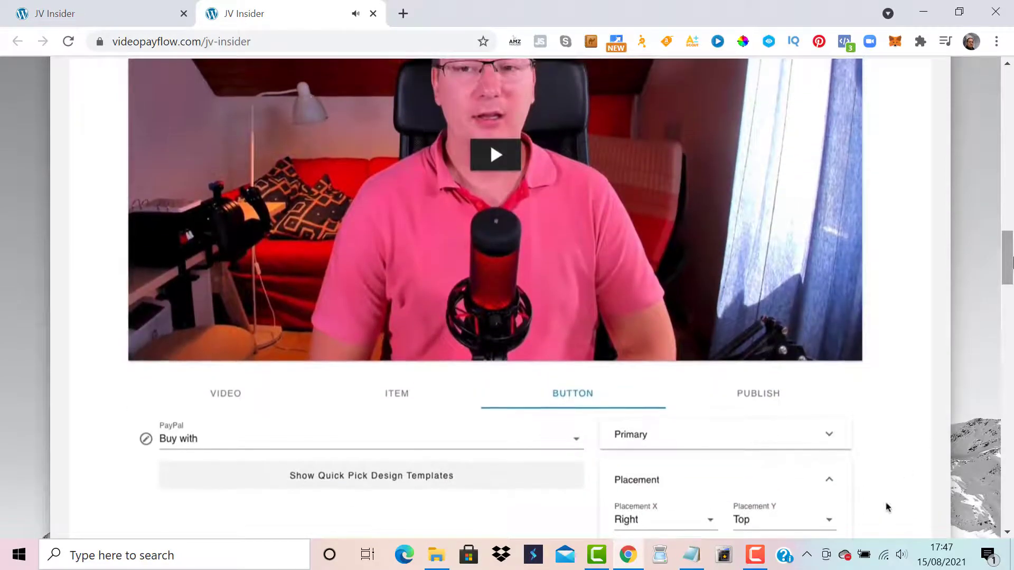
click(768, 521)
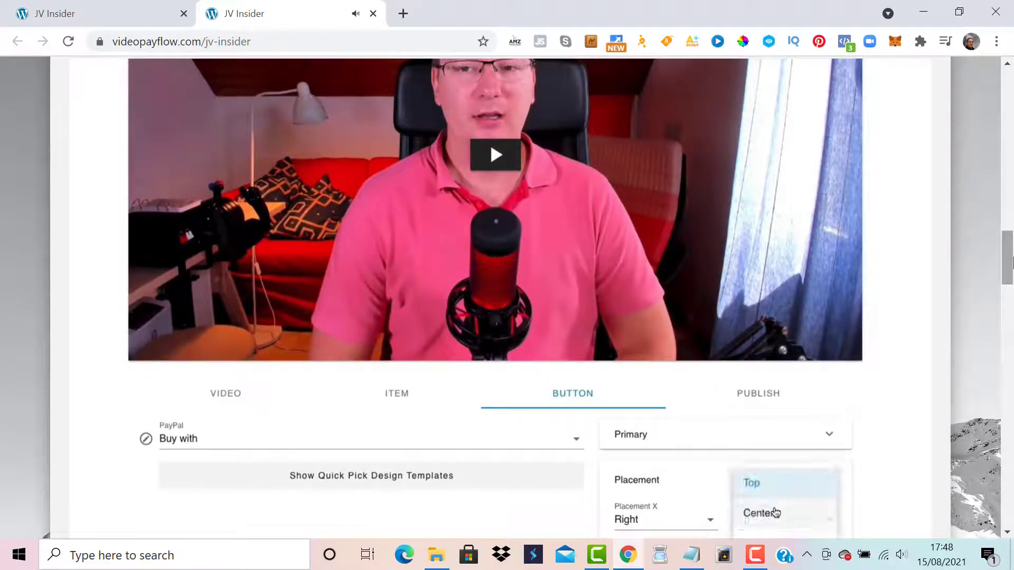
click(770, 506)
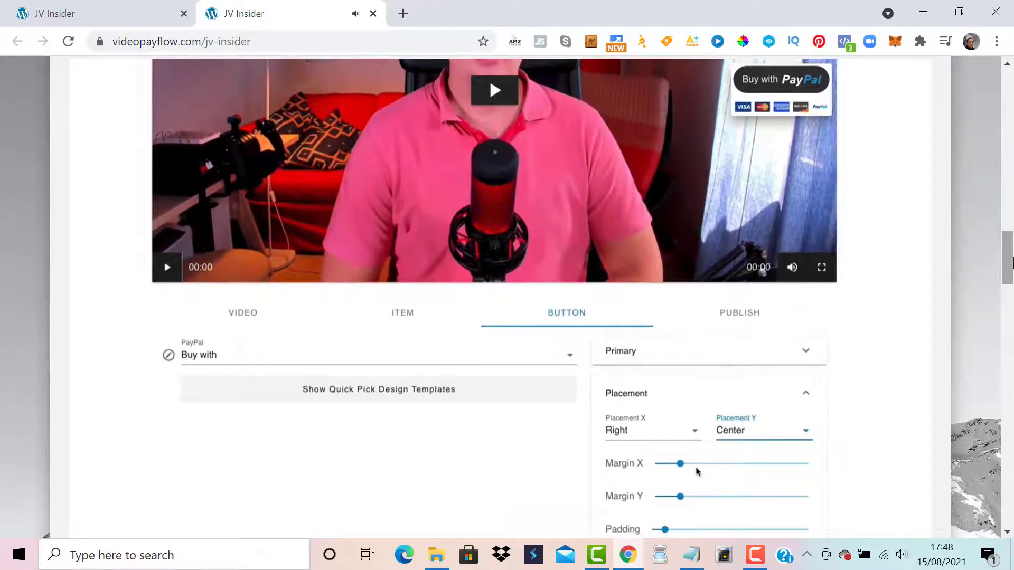
- Set the button's Margin X to its maximum and increase its Padding slightly
drag(680, 463, 829, 461)
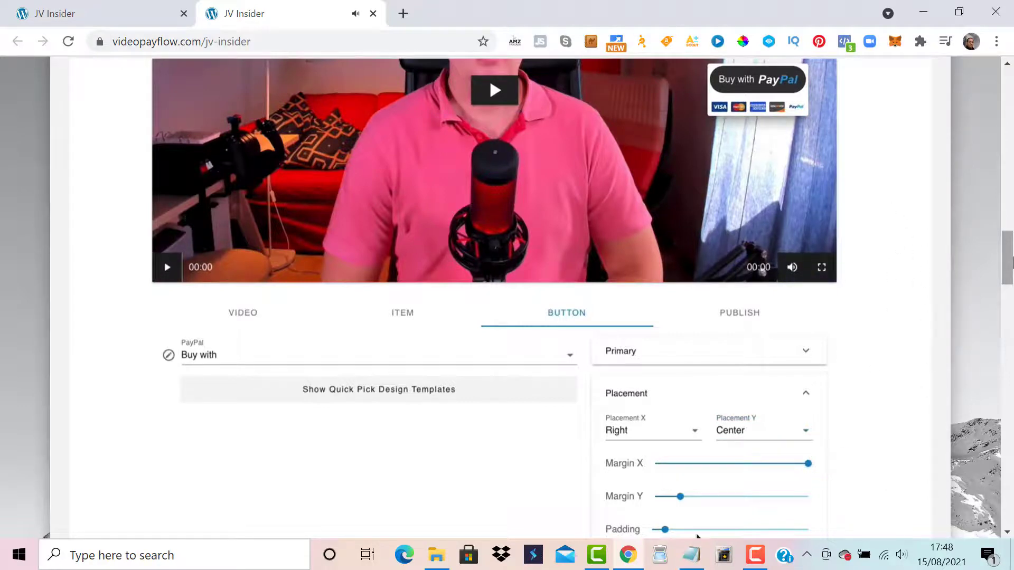
mouse_move(665, 529)
mouse_down()
mouse_move(808, 529)
mouse_move(661, 530)
mouse_move(678, 530)
mouse_up()
scroll(872, 446, up, 4)
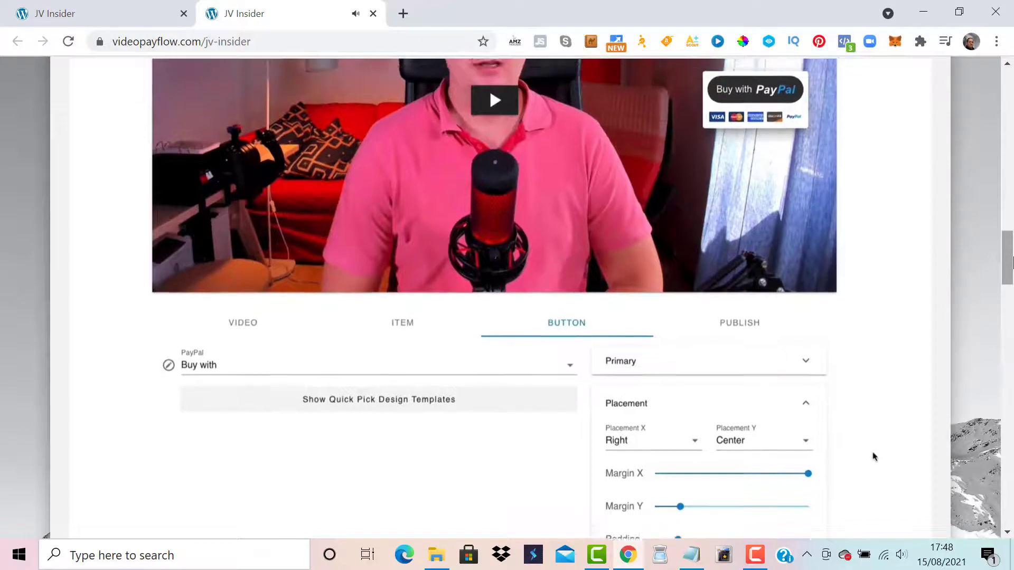
- Set the Show Time of the payflow's Buy with PayPal button to 3 seconds and check the offer video preview
scroll(899, 346, down, 4)
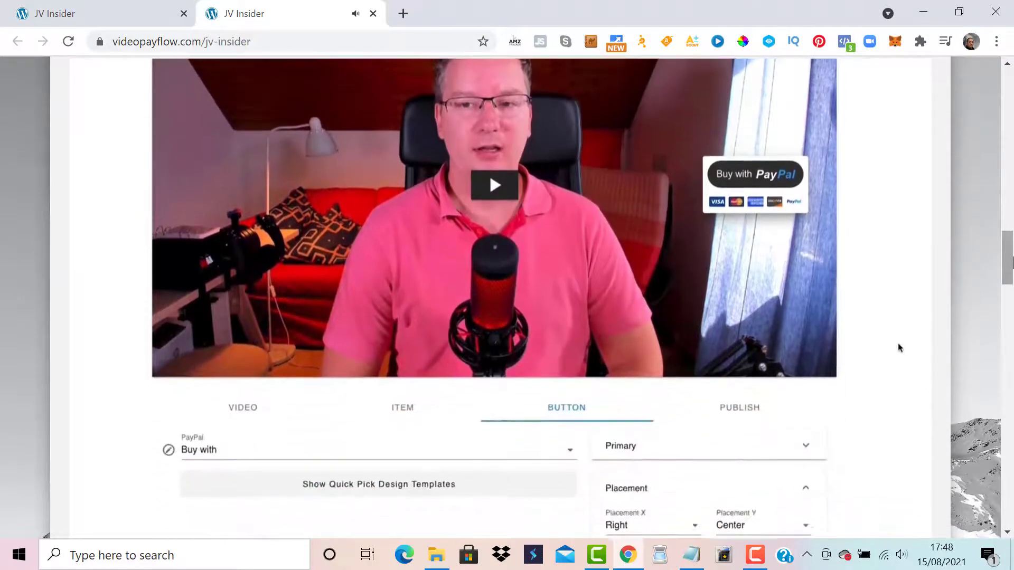
scroll(899, 345, up, 1)
scroll(899, 345, down, 5)
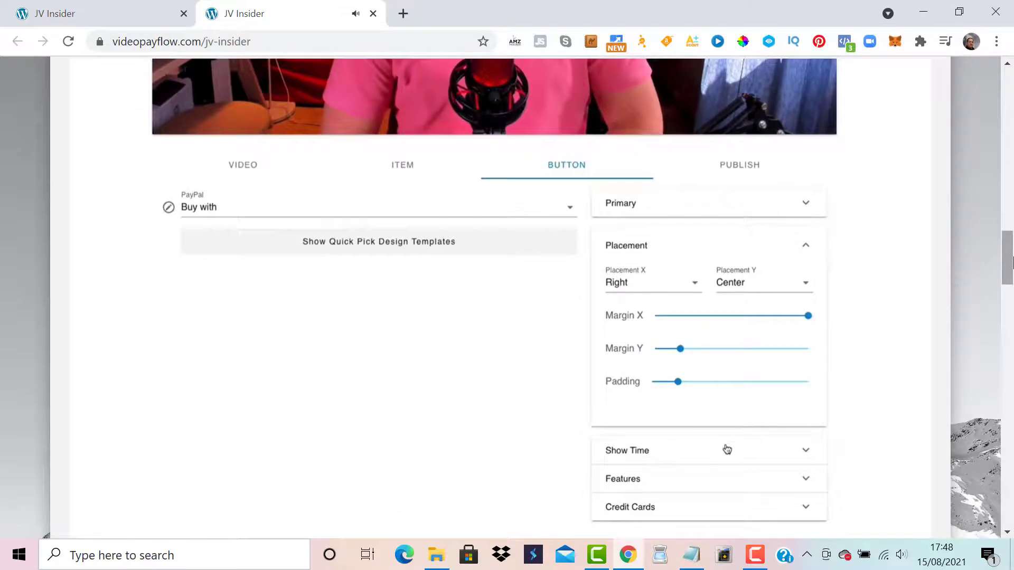
click(727, 449)
scroll(842, 403, up, 5)
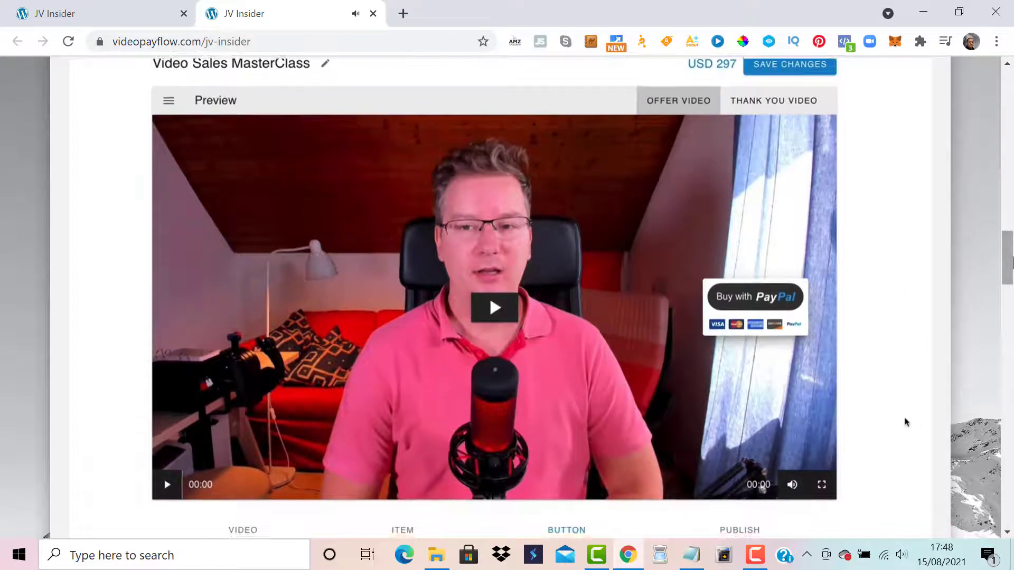
scroll(903, 417, down, 5)
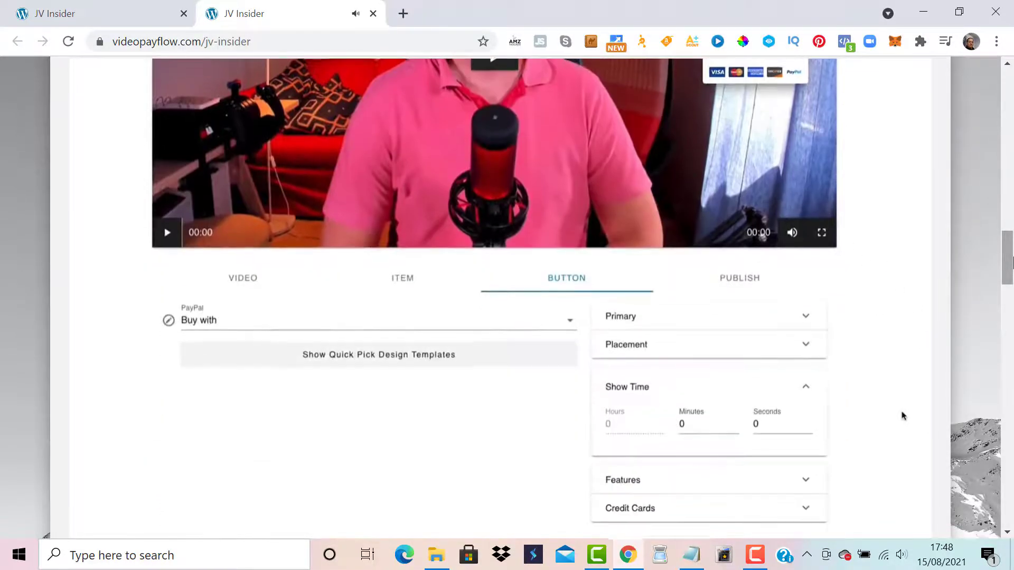
click(757, 422)
double_click(771, 422)
text(3)
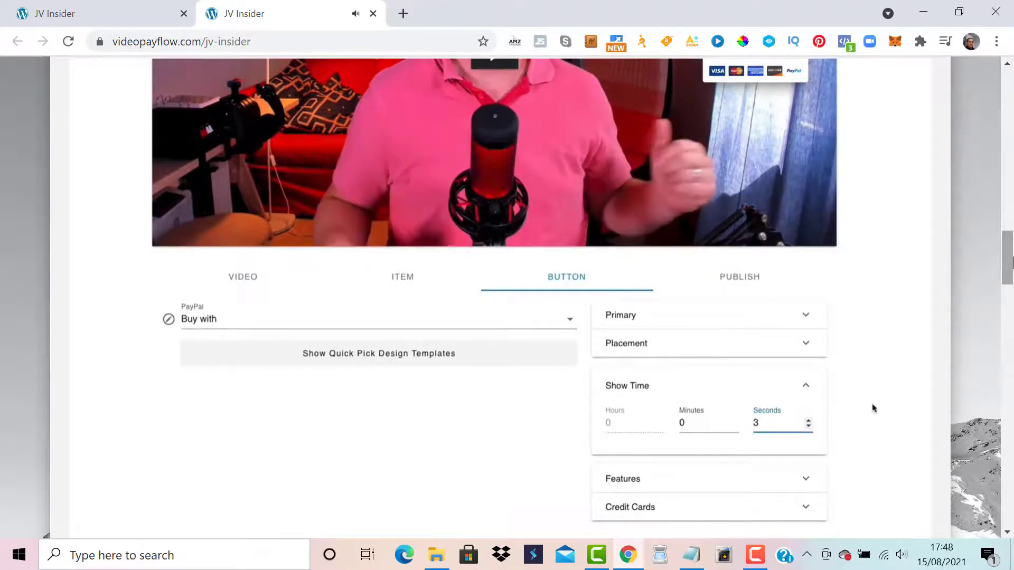
scroll(874, 409, up, 5)
scroll(883, 407, down, 1)
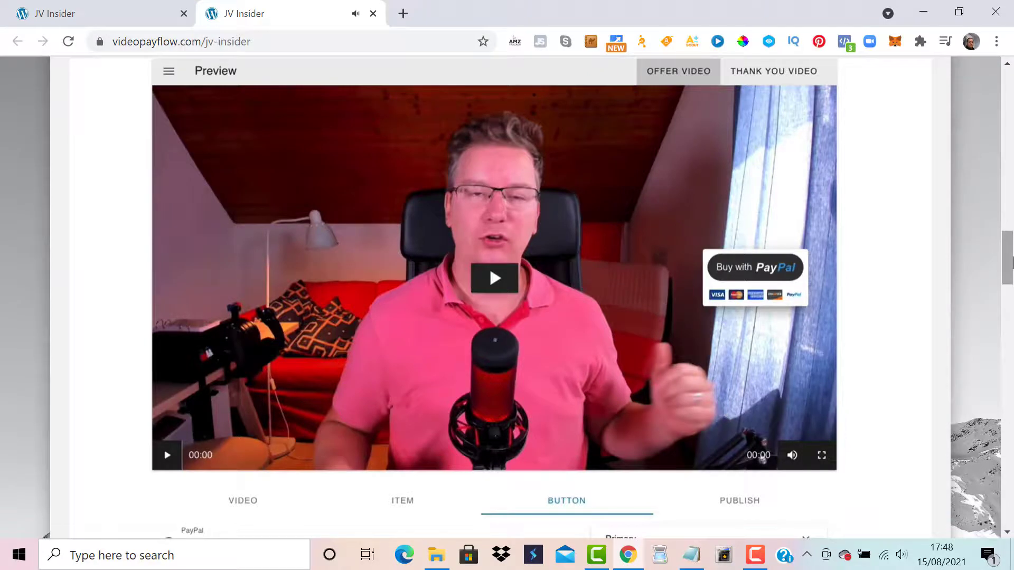
scroll(894, 437, down, 2)
scroll(890, 433, up, 3)
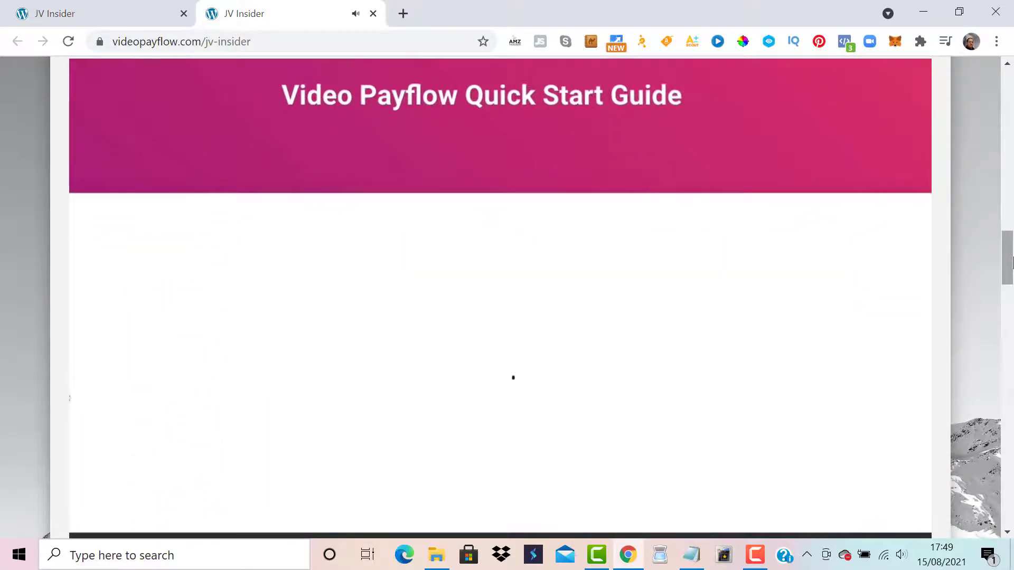
- Play the published offer video, also in its muted preview version, and test the timed Buy with PayPal button
mouse_move(589, 308)
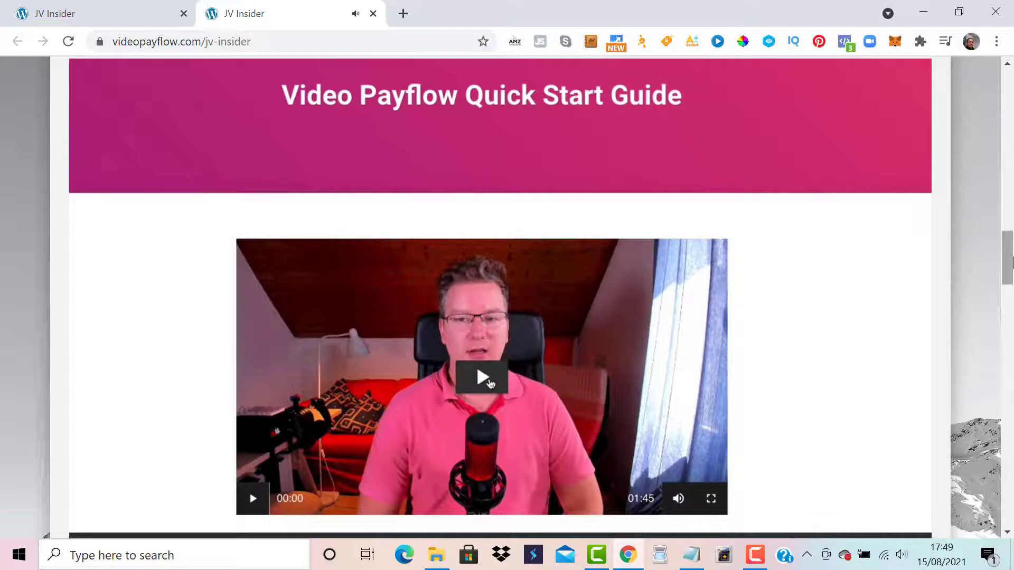
click(489, 380)
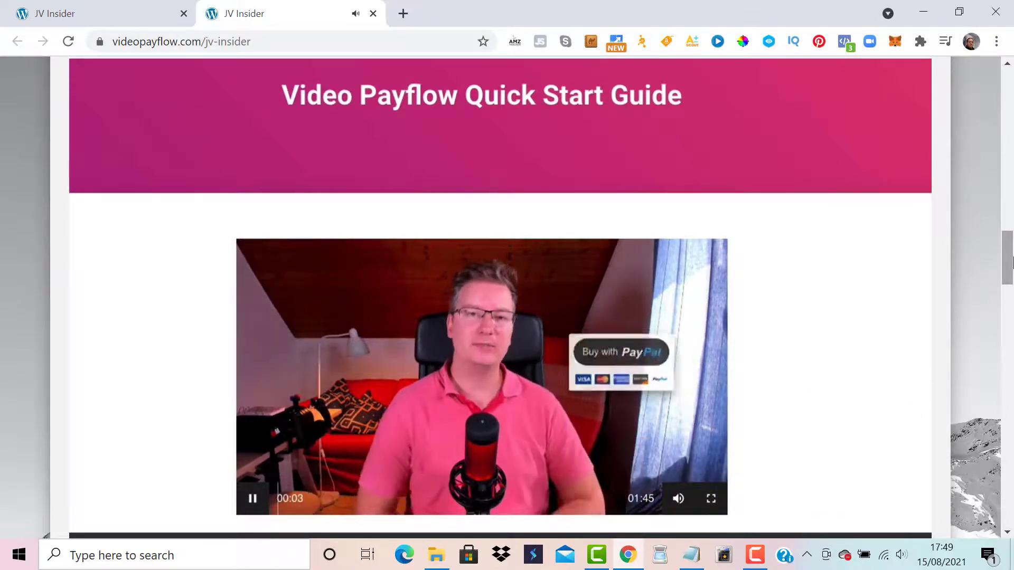
click(432, 396)
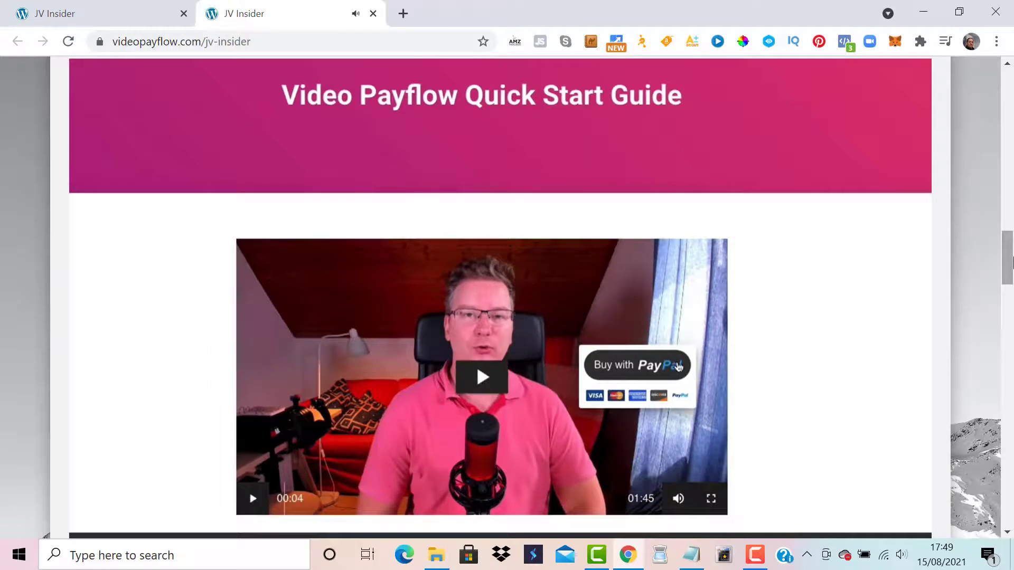
click(479, 374)
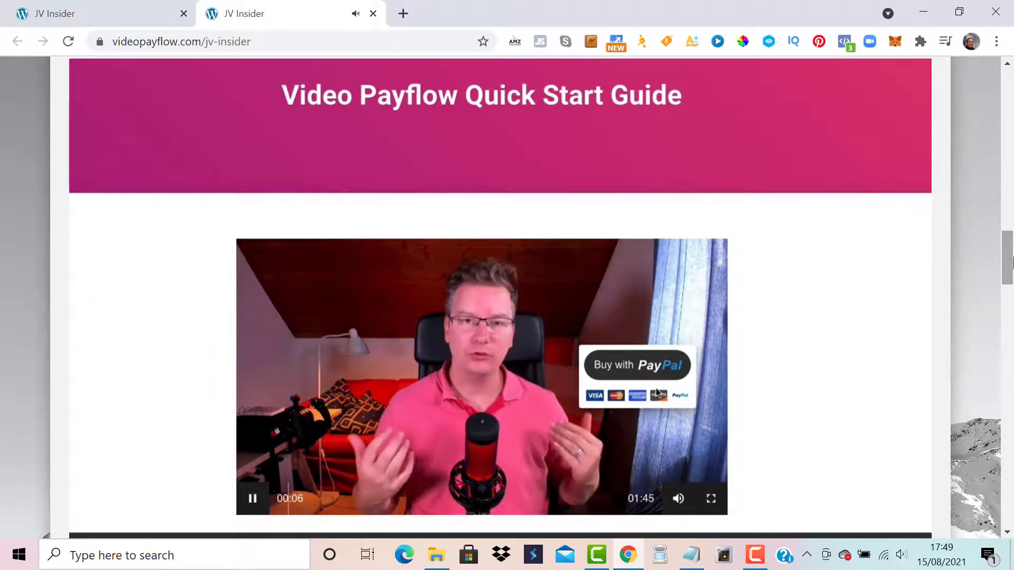
click(654, 368)
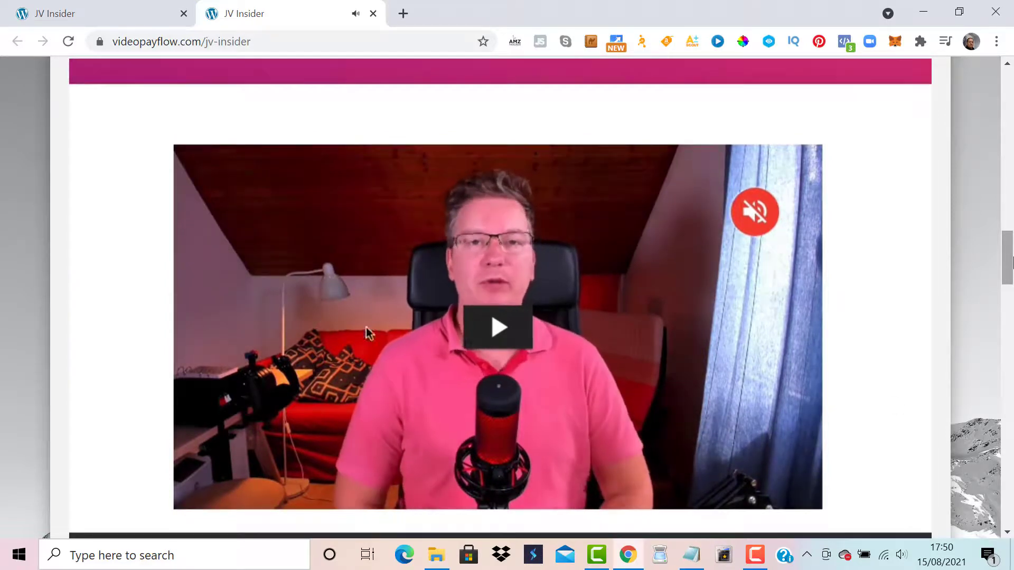
click(512, 328)
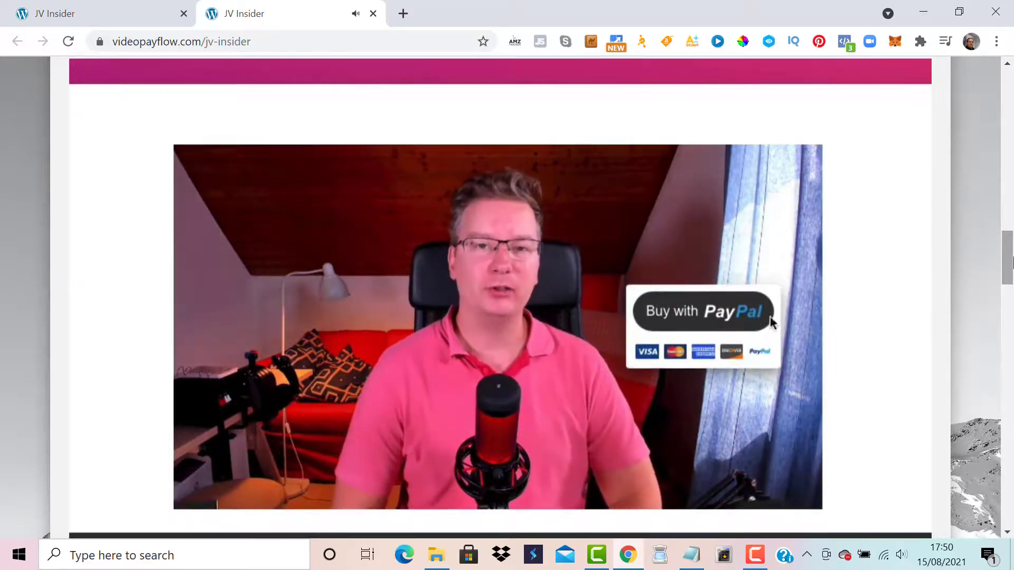
click(686, 342)
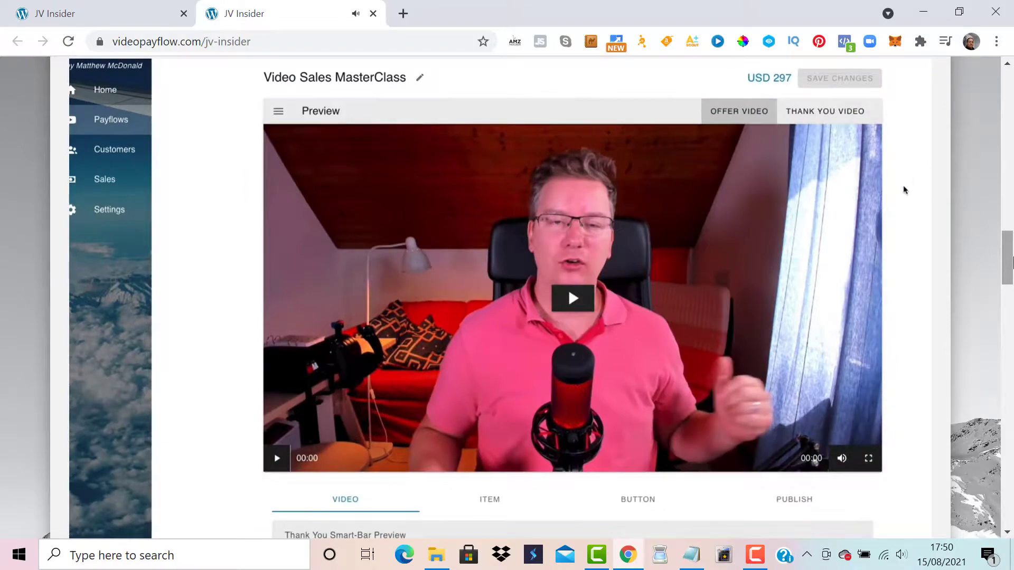
- Enable Custom Checkout for the payflow's item and open the Custom Checkout URL for entry
scroll(903, 190, down, 7)
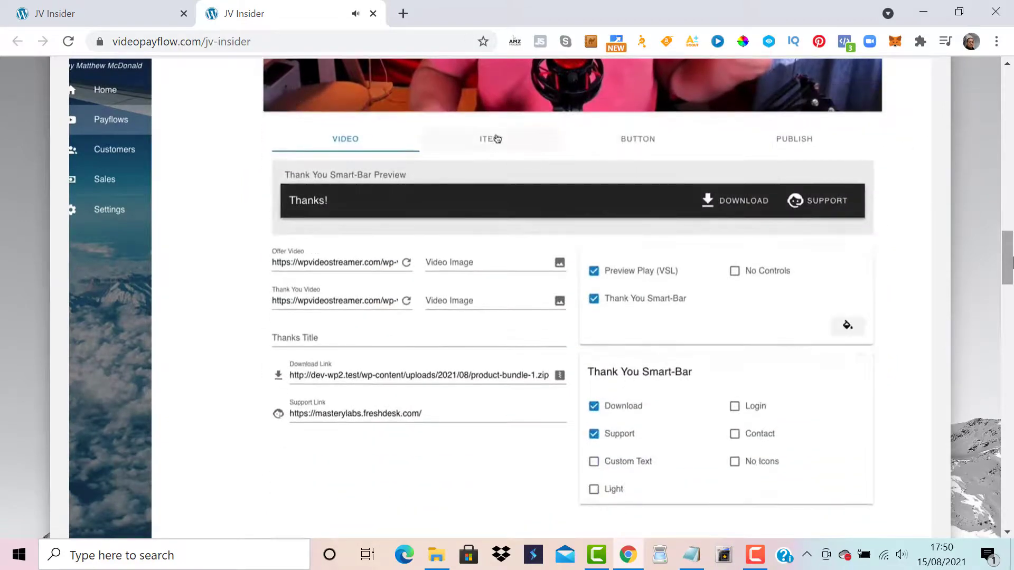
click(497, 139)
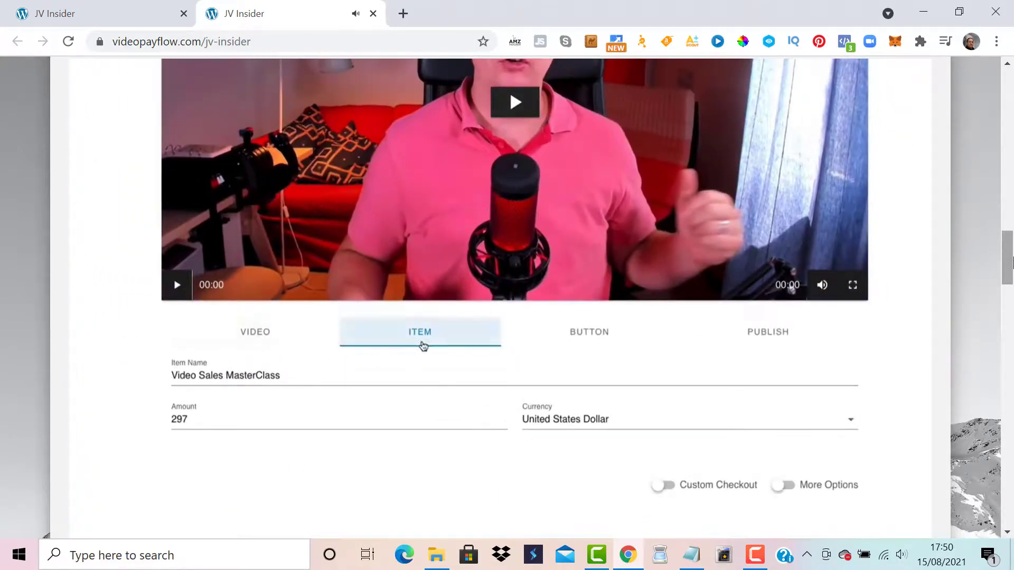
click(273, 339)
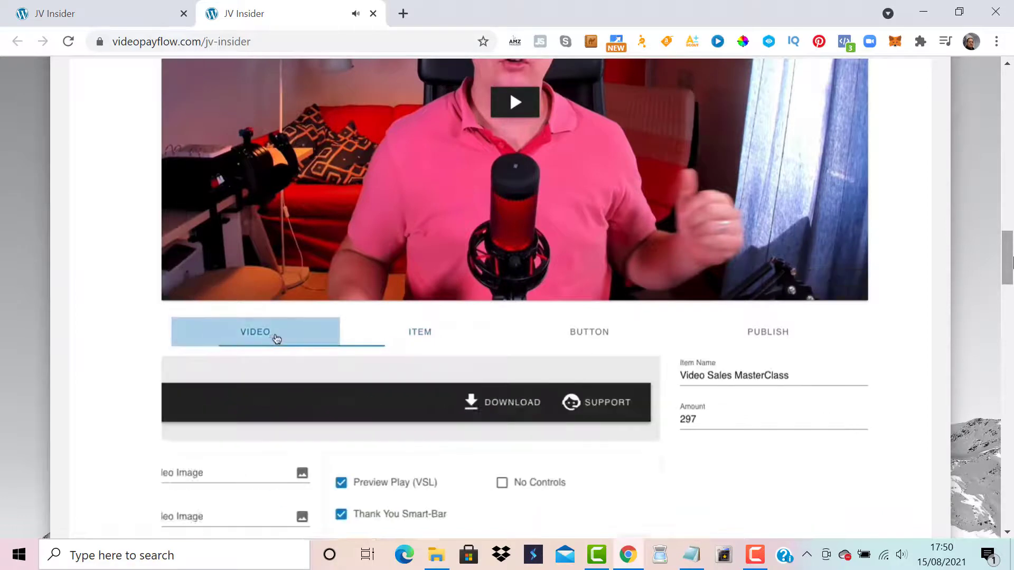
click(403, 334)
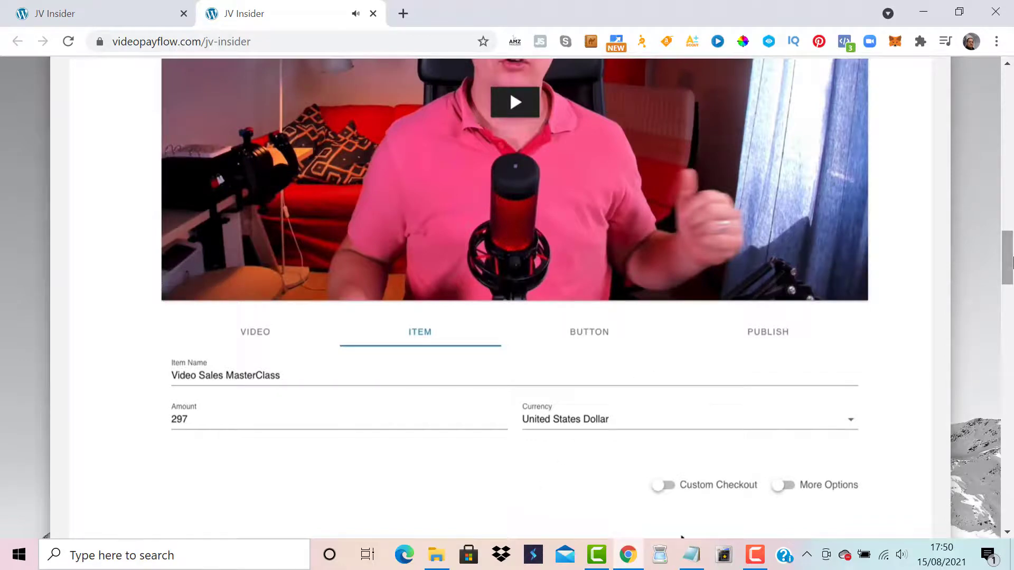
click(723, 485)
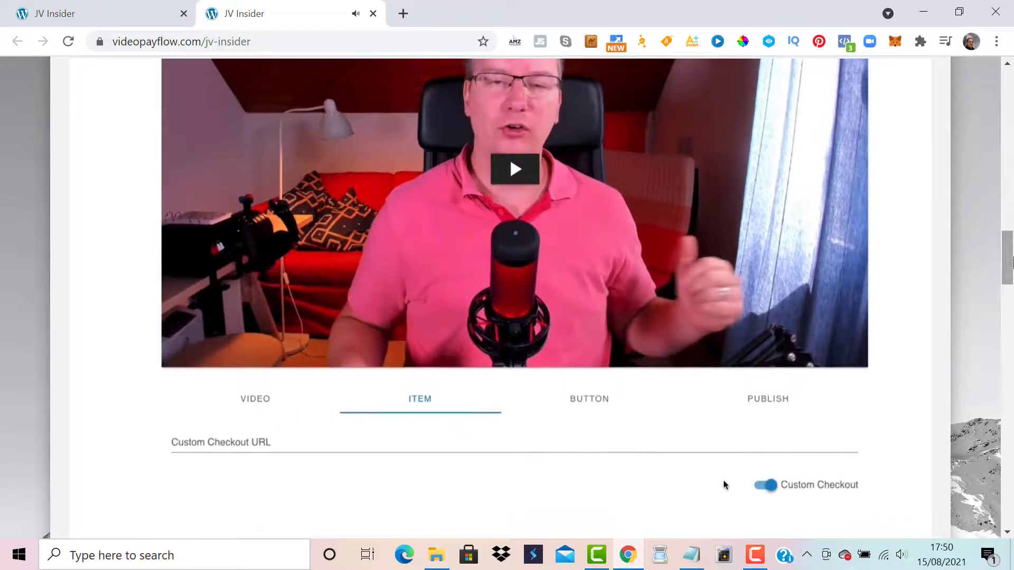
click(675, 442)
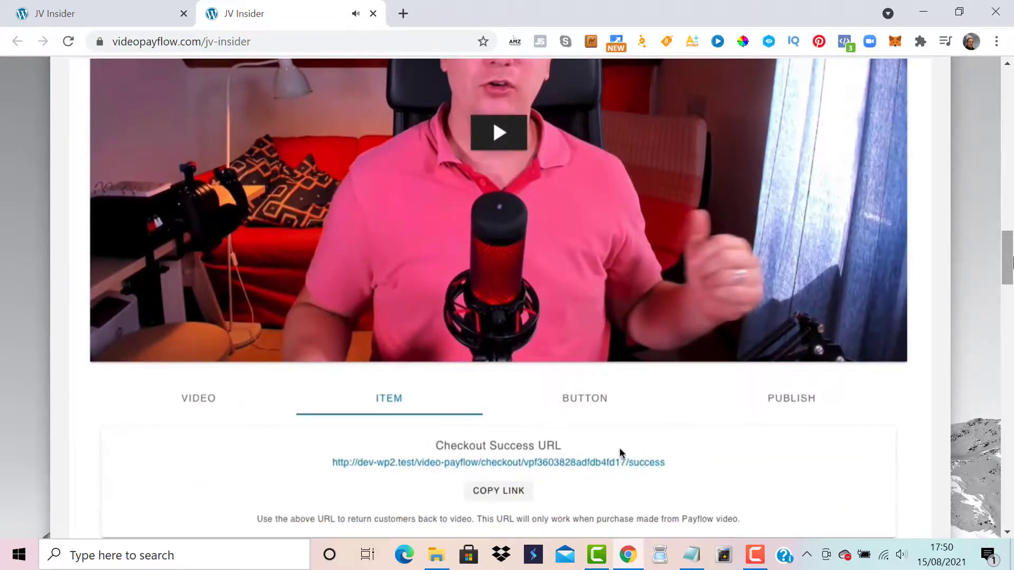
- Examine the item's Checkout Success URL, highlighting the full address and its unique payflow identifier
drag(674, 463, 329, 461)
scroll(279, 176, up, 2)
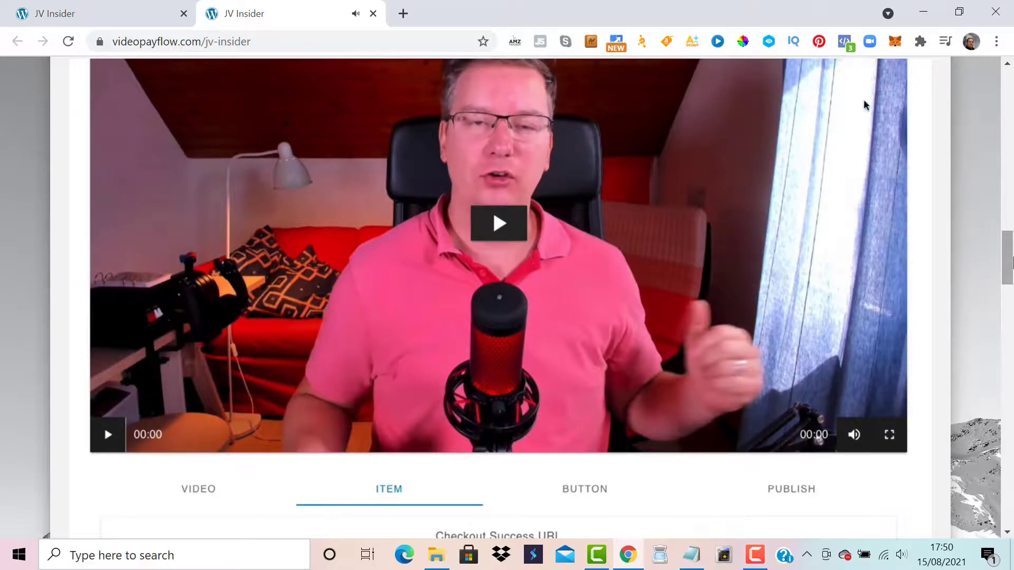
scroll(775, 455, down, 2)
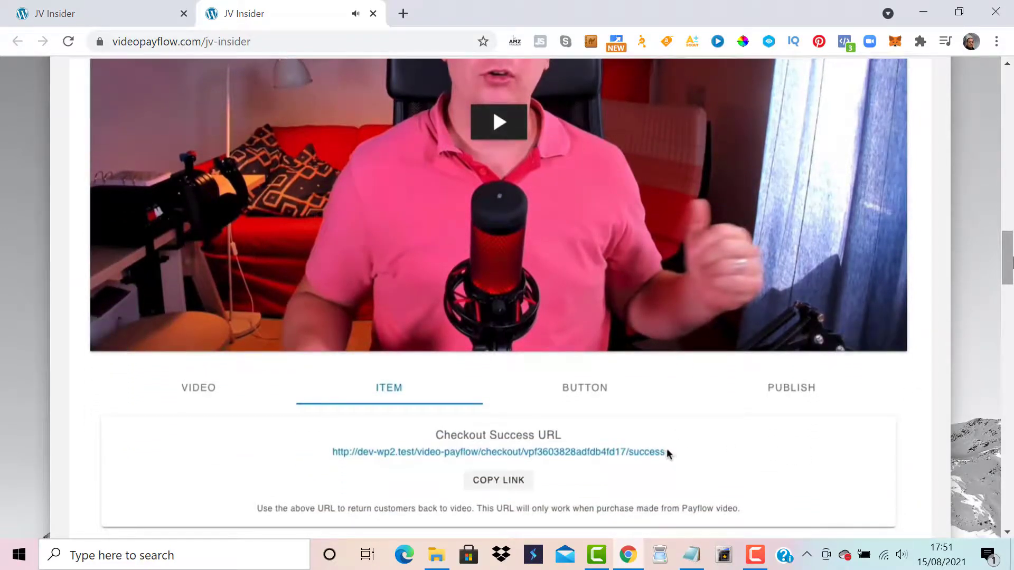
triple_click(666, 448)
double_click(580, 446)
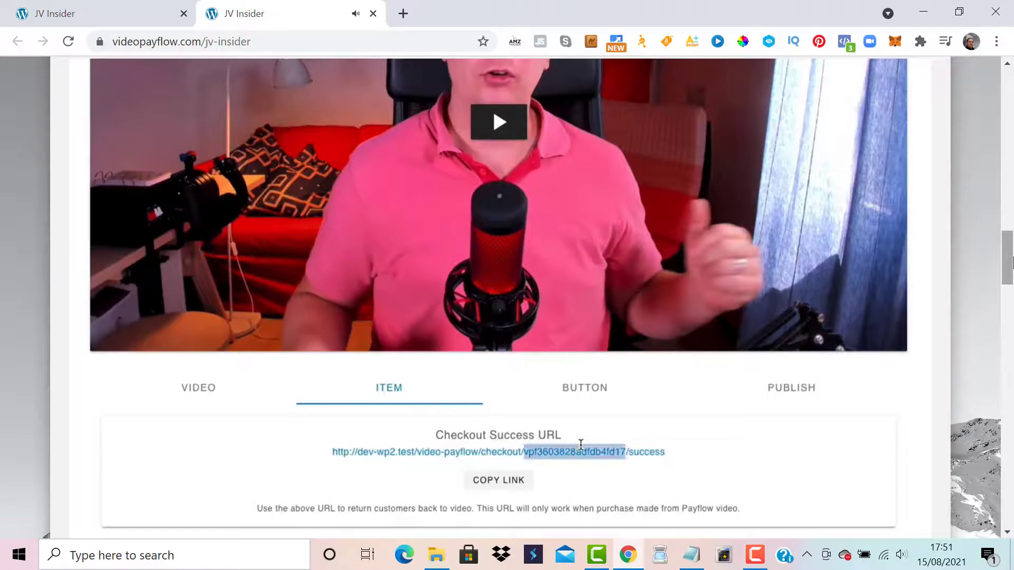
triple_click(659, 451)
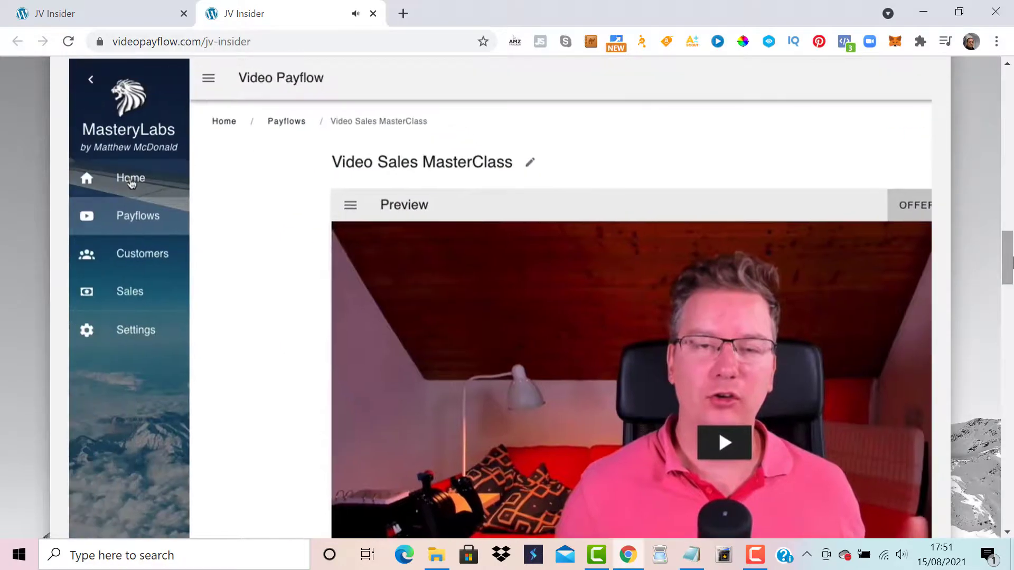
- Look over the Home page with its quick finder and the Payflows list with its search
click(131, 180)
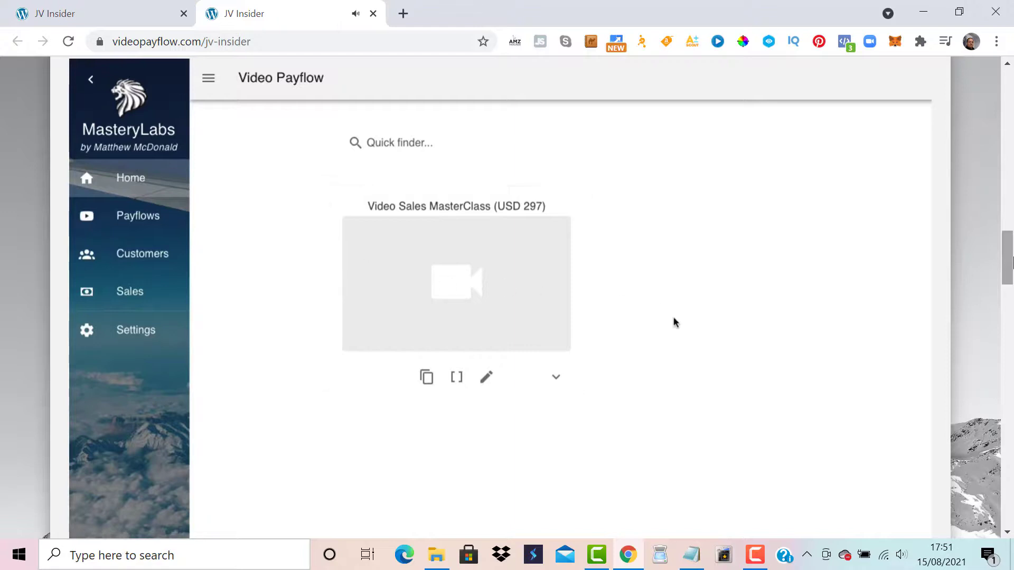
click(163, 222)
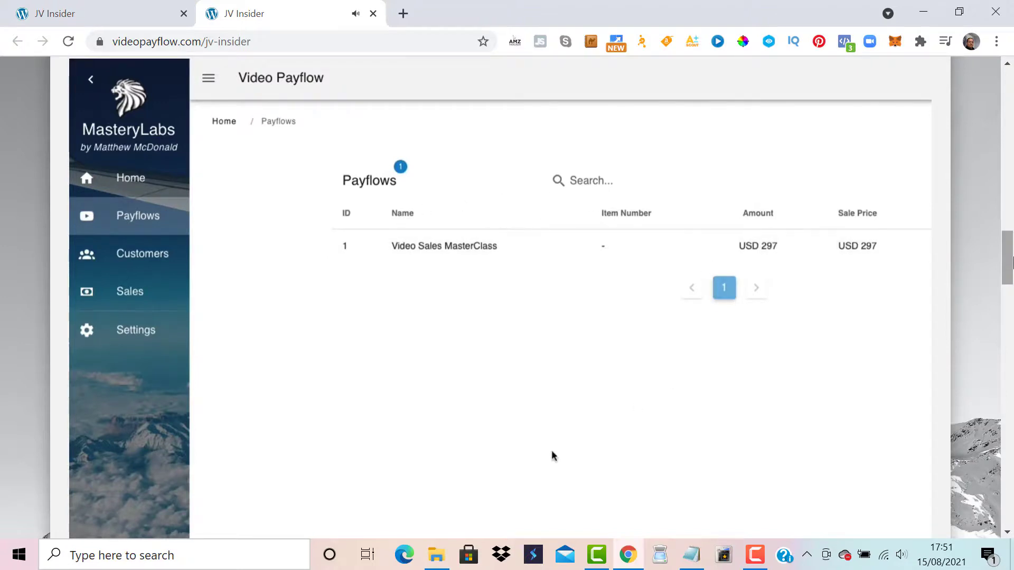
click(608, 183)
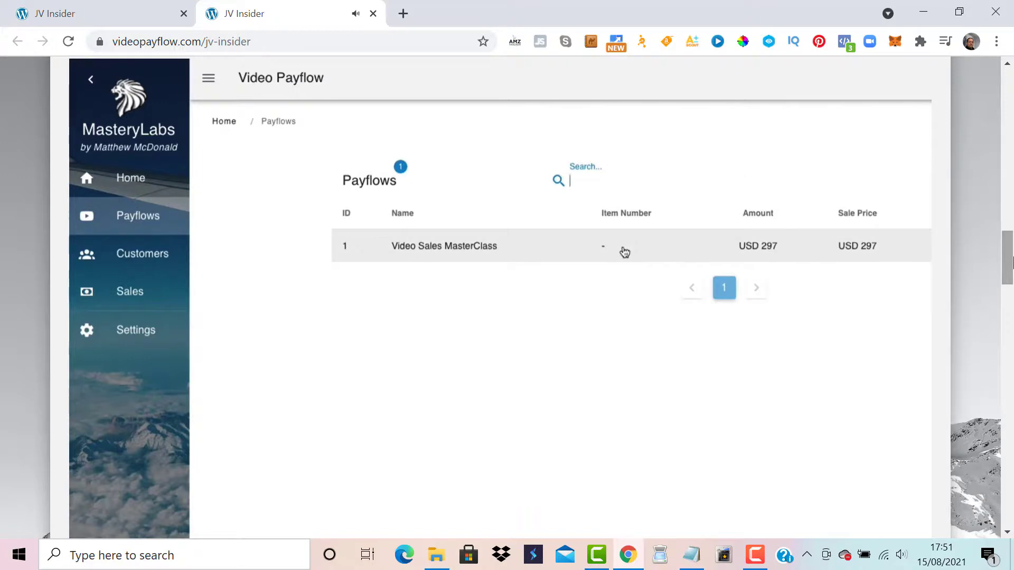
click(151, 182)
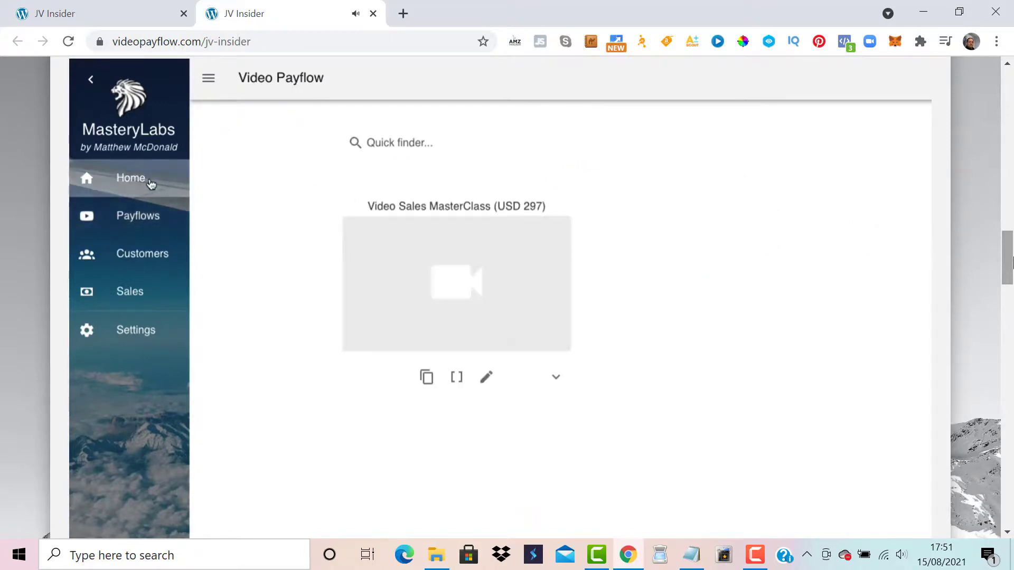
click(485, 149)
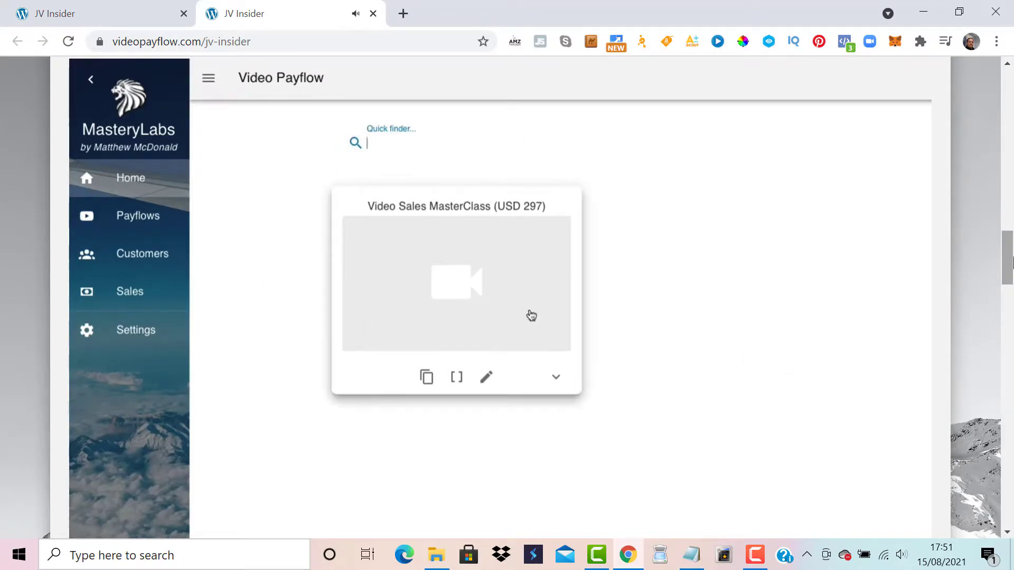
- Open the Video Sales MasterClass payflow to look through its editor, and view the Customers and Sales pages
click(551, 345)
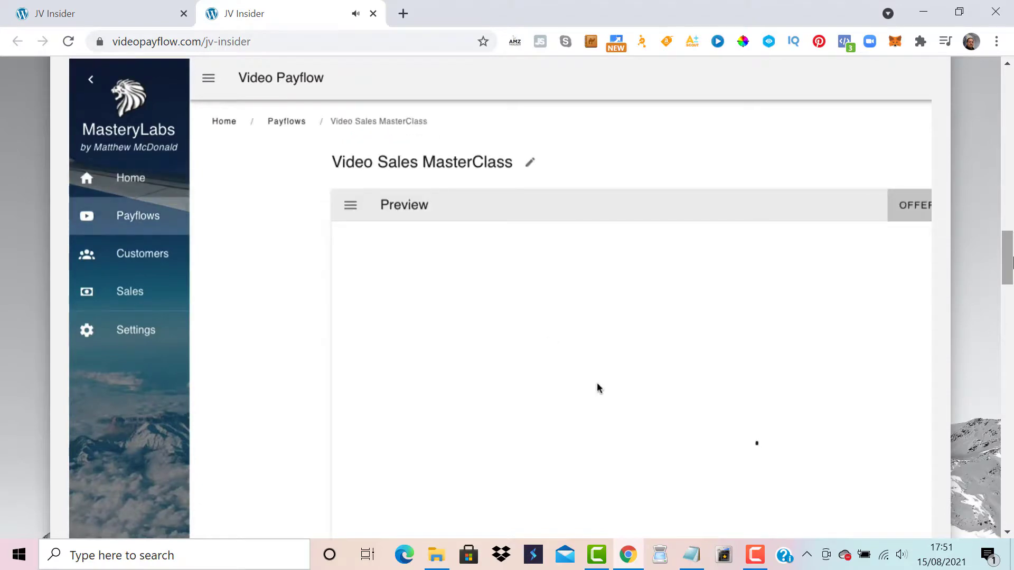
scroll(598, 388, down, 3)
click(627, 392)
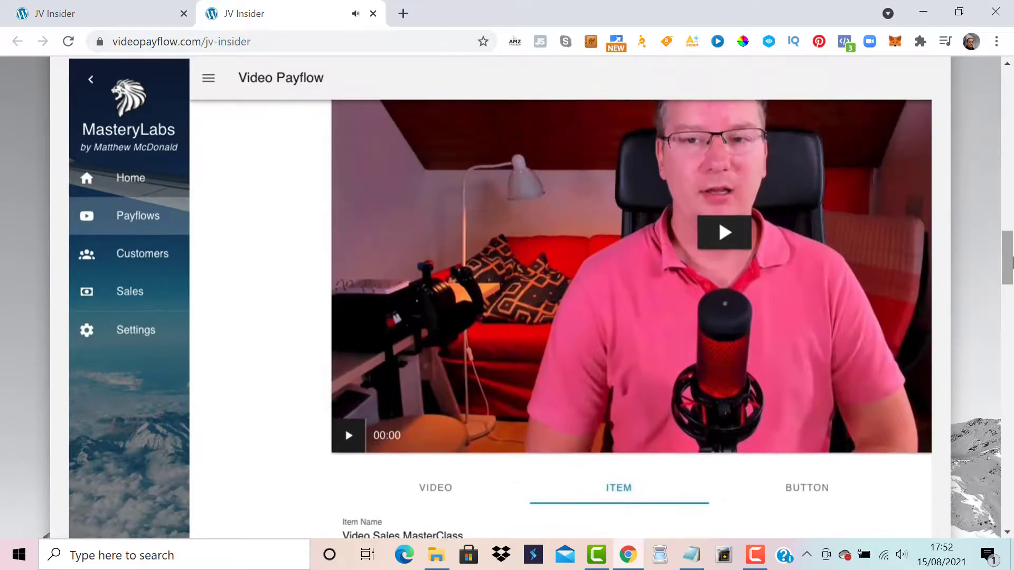
scroll(672, 503, down, 5)
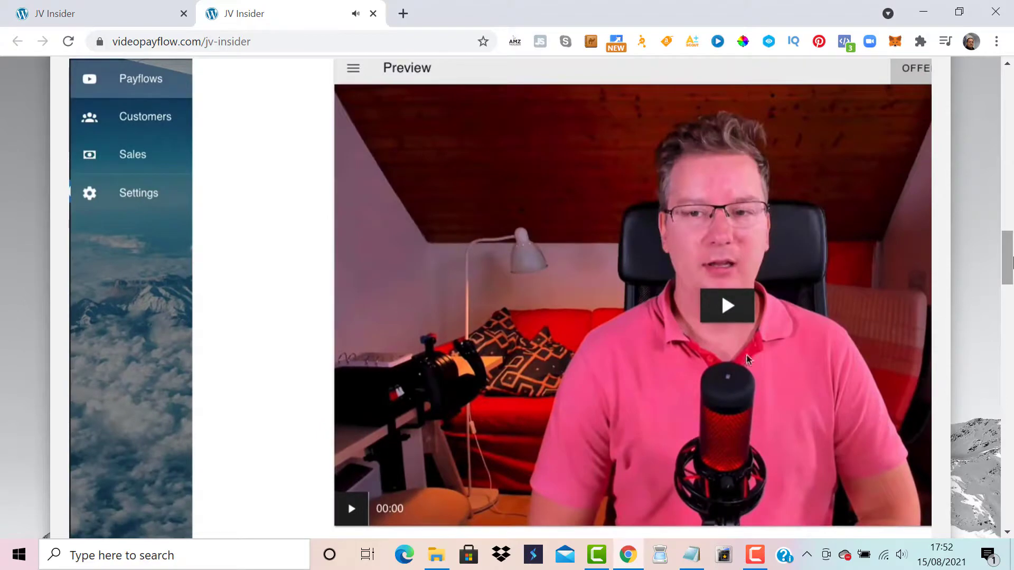
scroll(189, 127, up, 3)
click(158, 257)
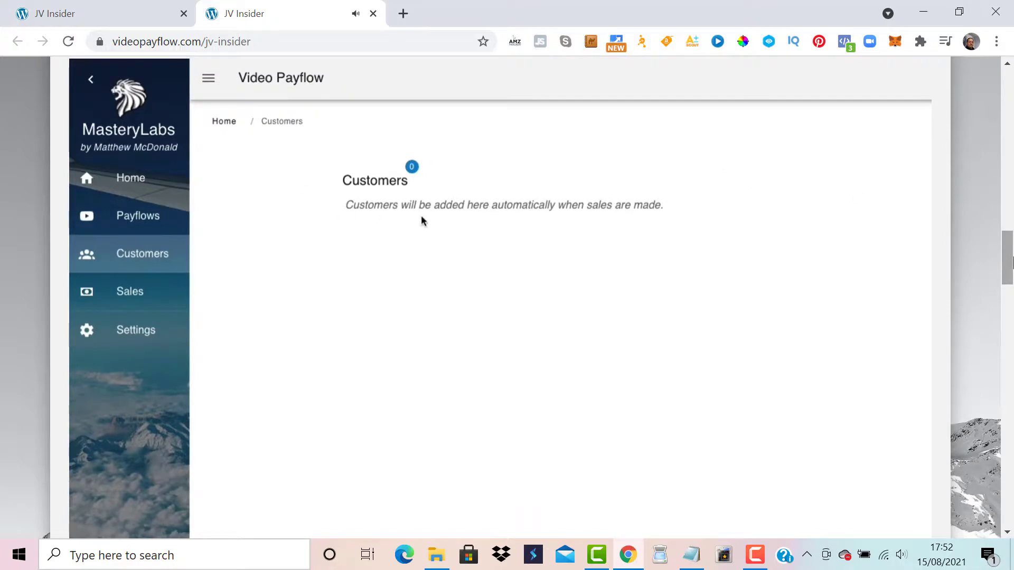
click(174, 289)
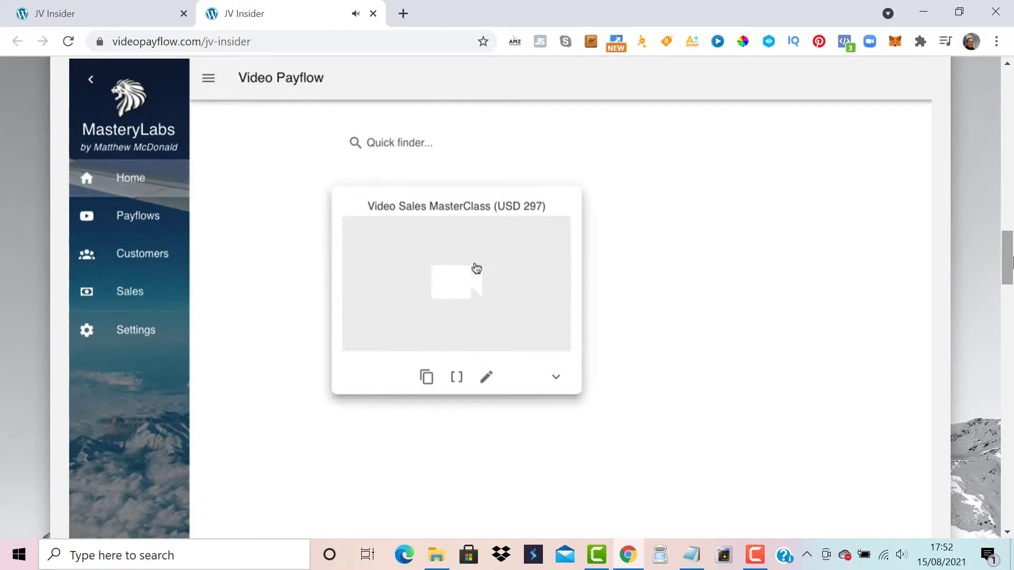
- Duplicate the Video Sales MasterClass payflow on the Home page and delete the copy
click(426, 378)
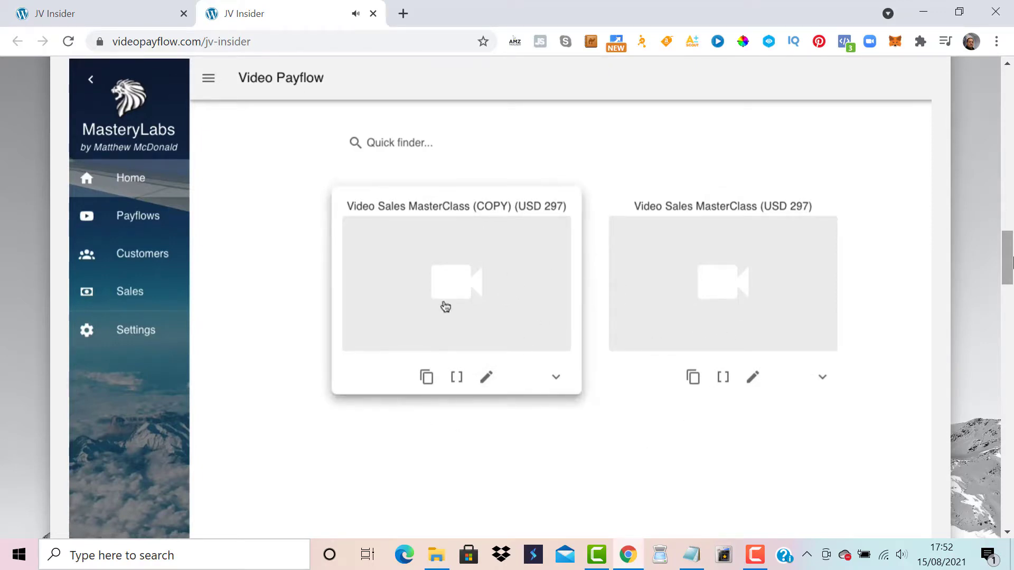
click(457, 378)
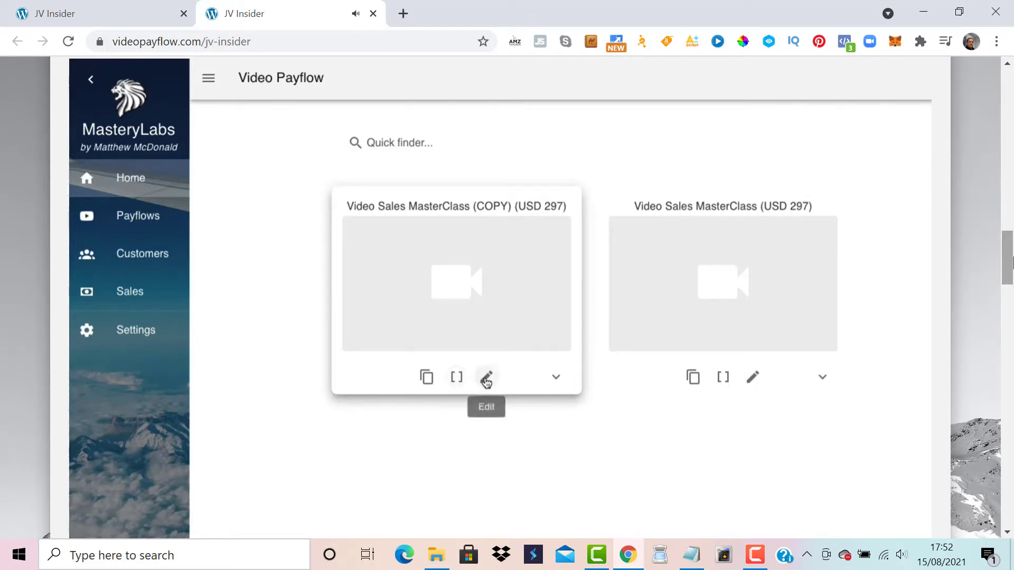
click(556, 378)
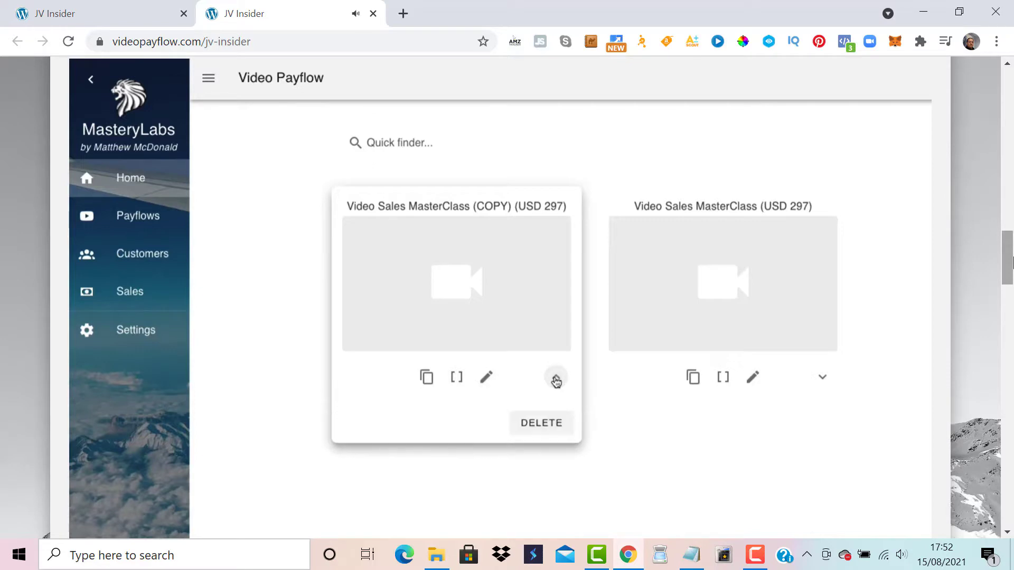
click(540, 423)
click(478, 424)
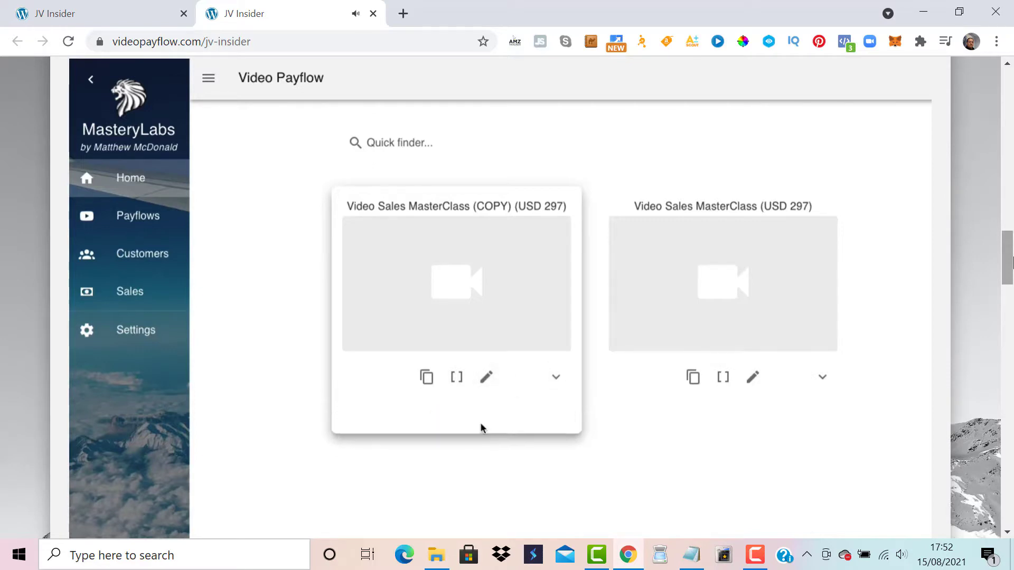
- Delete the original Video Sales MasterClass payflow from the Home page
click(554, 379)
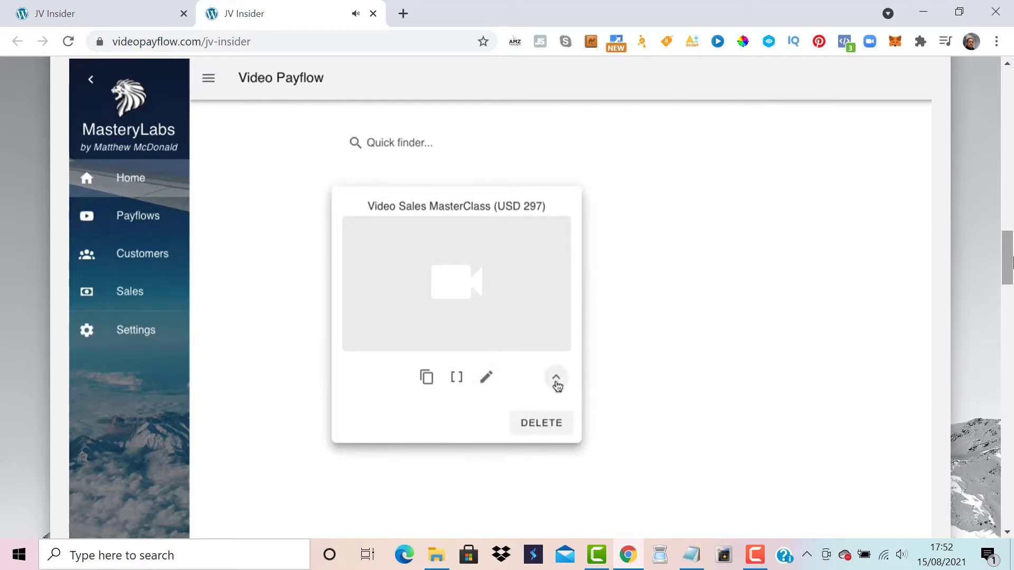
click(559, 426)
click(484, 425)
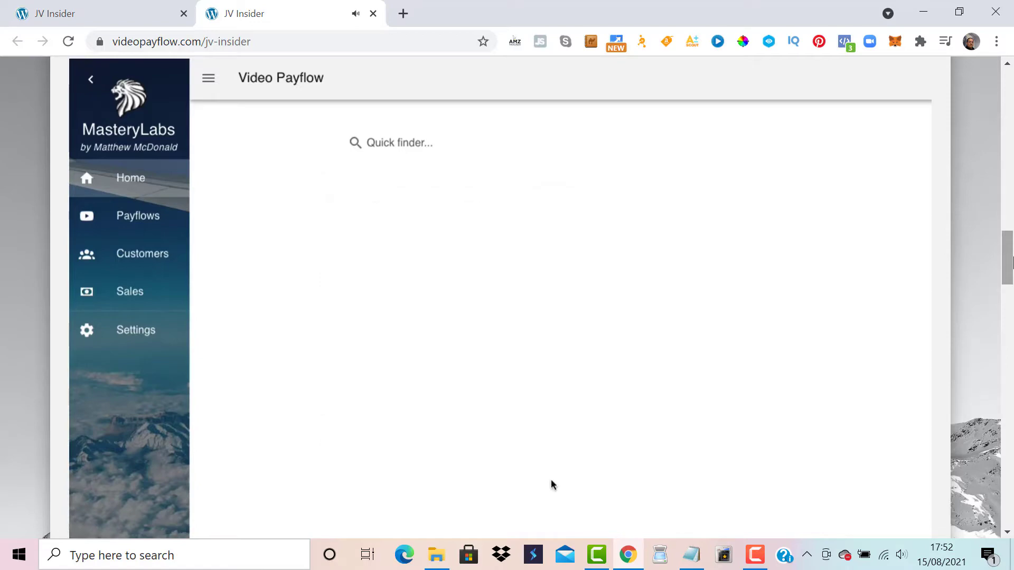